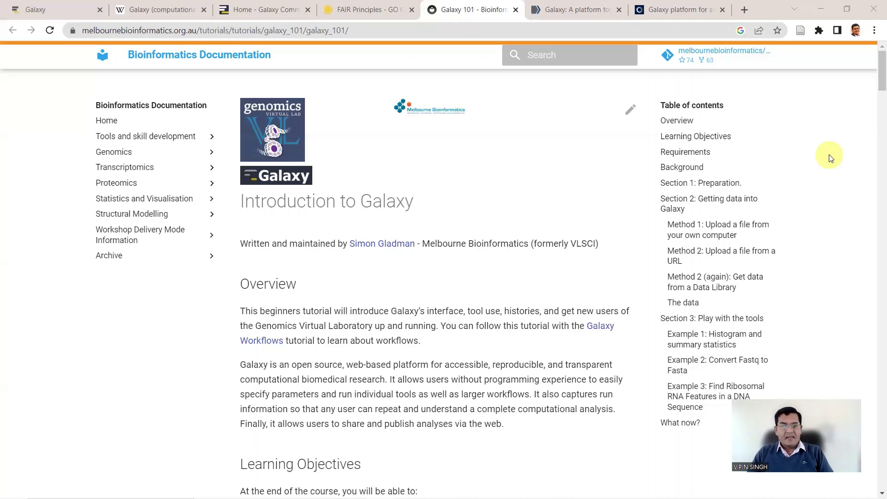
# - Read the Overview section of the Introduction to Galaxy tutorial, focusing on open source and use without programming experience
pyautogui.scroll(-3, 573, 300)
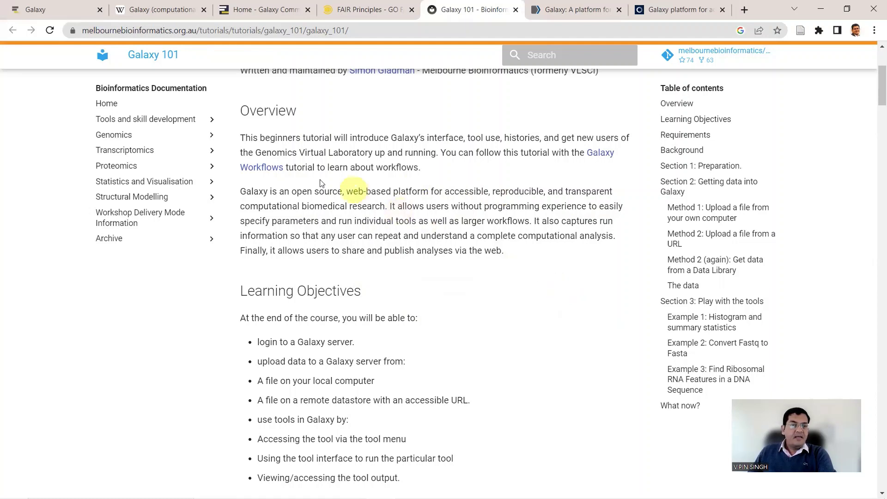
pyautogui.doubleClick(284, 191)
pyautogui.moveTo(320, 189); pyautogui.dragTo(390, 205)
pyautogui.click(555, 341)
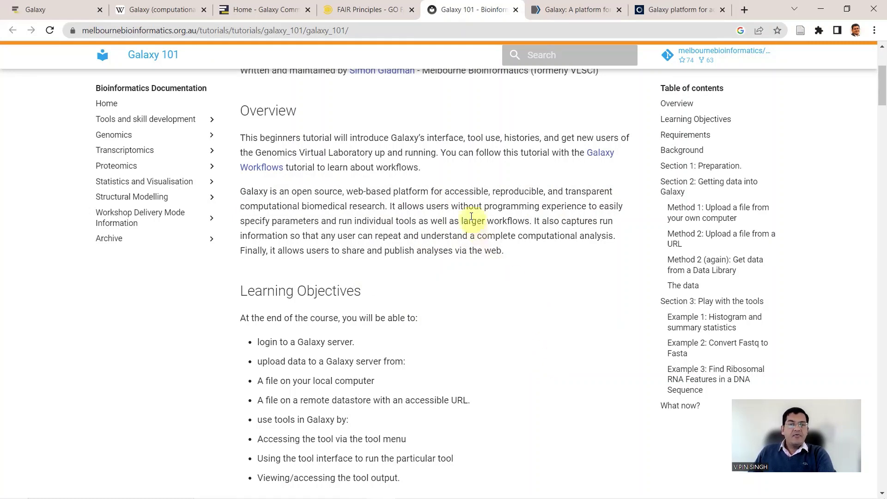
pyautogui.moveTo(452, 206); pyautogui.dragTo(532, 220)
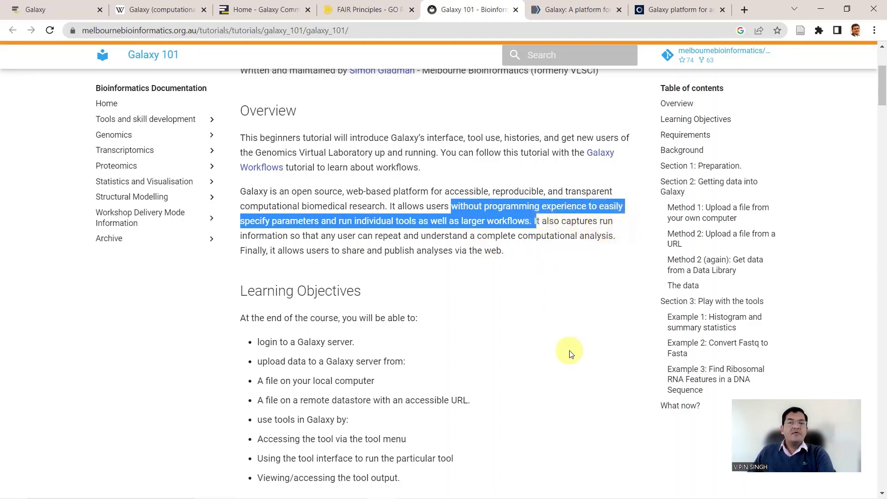
pyautogui.click(486, 297)
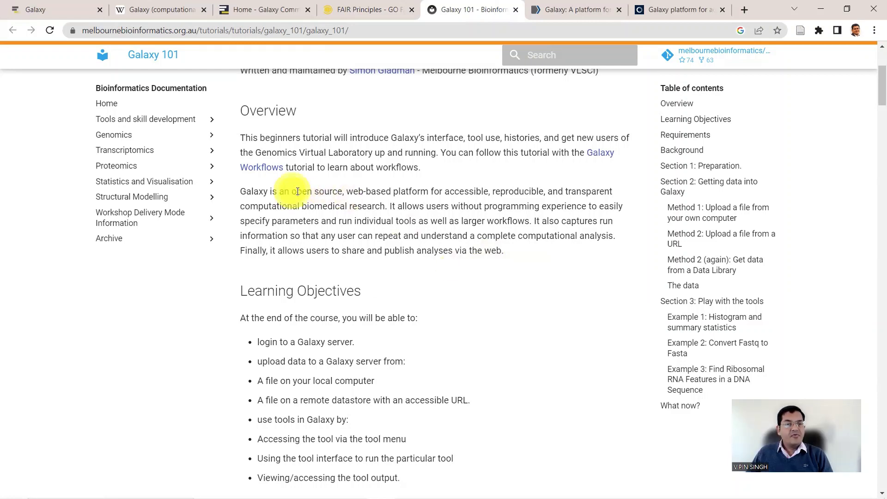
pyautogui.moveTo(293, 191); pyautogui.dragTo(349, 205)
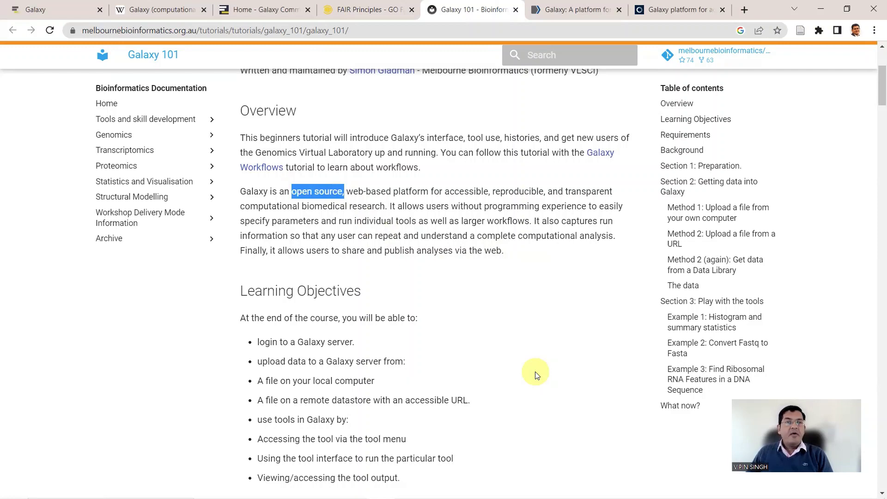
# - Review the FAIR principles from Findable to Reusable, and look at the published articles on the Galaxy platform
pyautogui.click(366, 10)
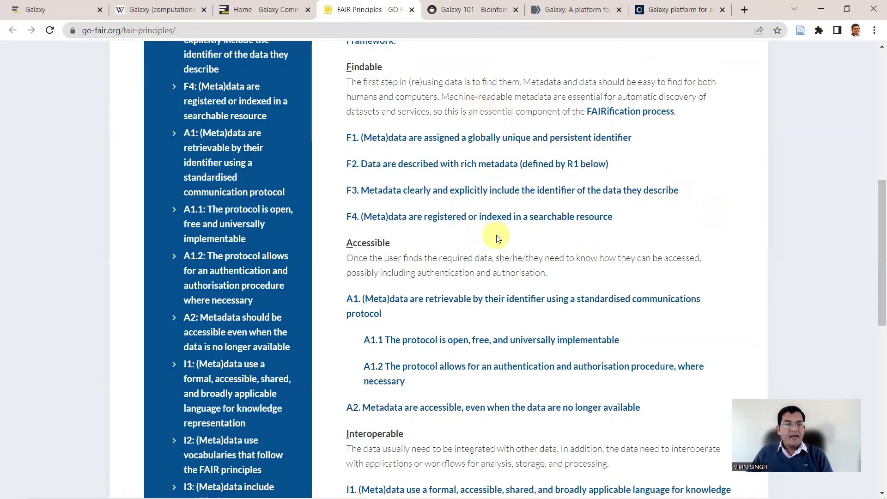
pyautogui.scroll(-1, 497, 236)
pyautogui.scroll(-7, 497, 239)
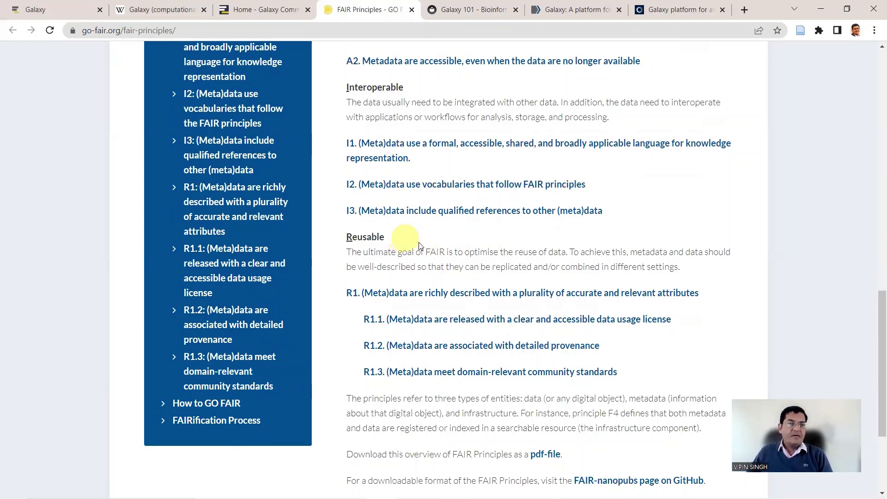
pyautogui.hotkey('ctrl', '6')
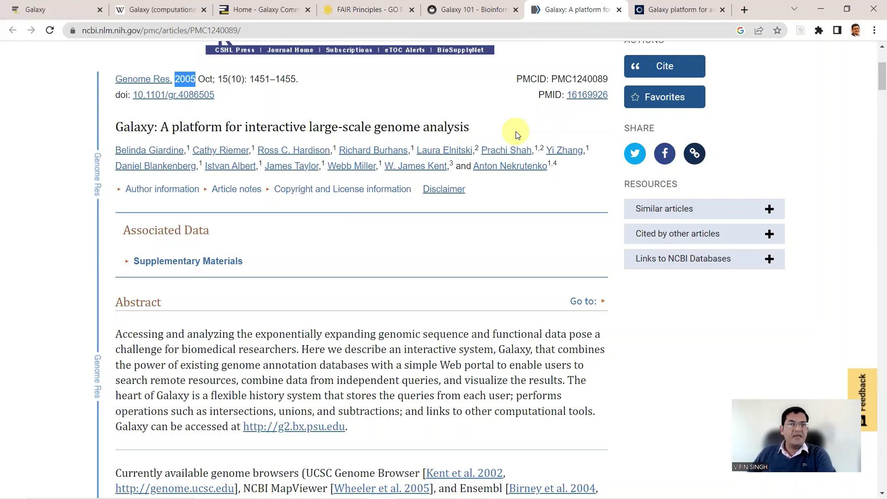
pyautogui.hotkey('ctrl', '7')
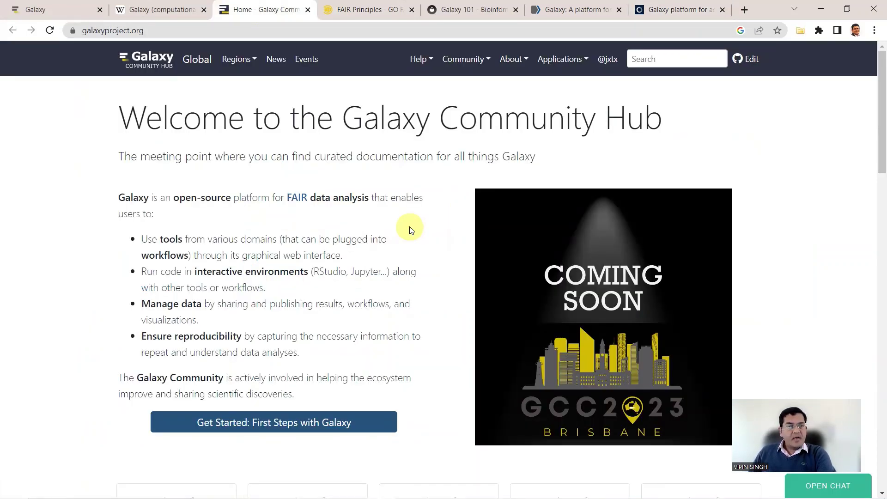
# - Read the Galaxy Community Hub's description of the platform: tools, interactive environments, data management and reproducibility
pyautogui.tripleClick(120, 197)
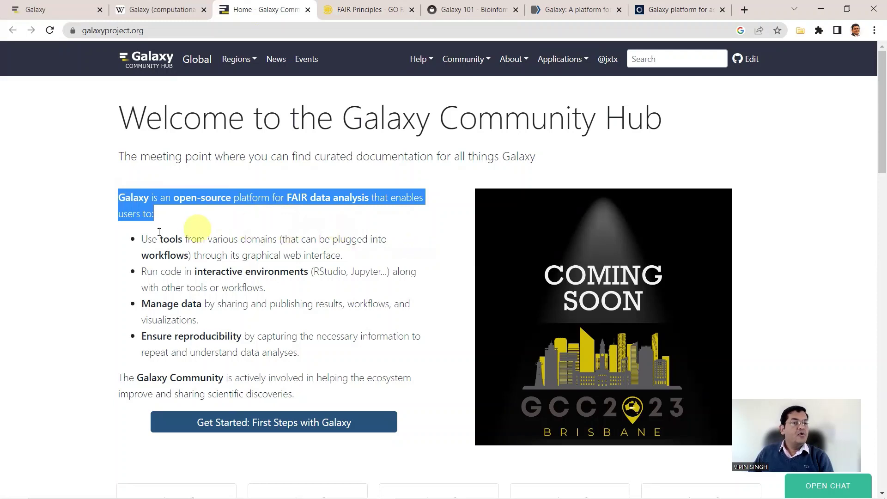
pyautogui.moveTo(141, 239); pyautogui.dragTo(369, 262)
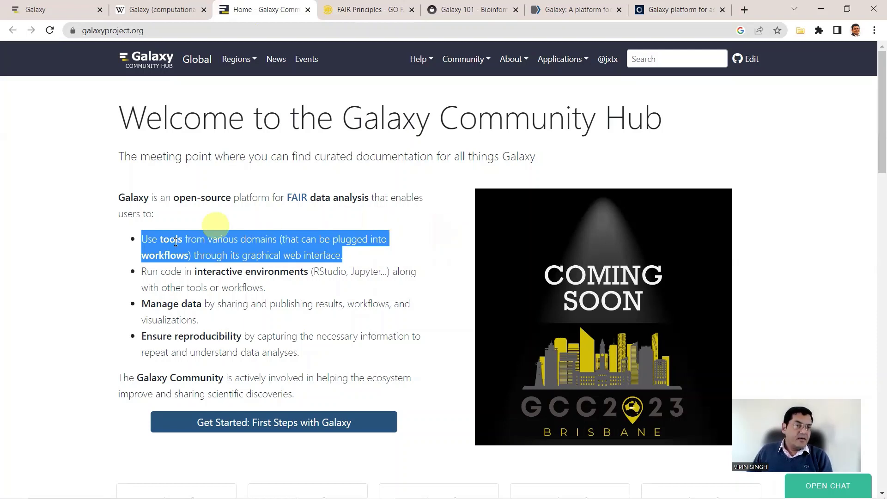
pyautogui.moveTo(142, 272); pyautogui.dragTo(315, 291)
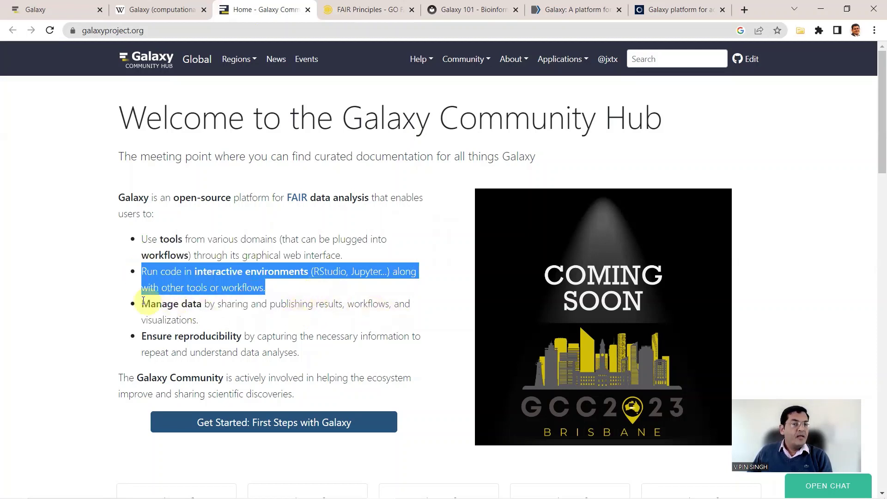
pyautogui.moveTo(142, 304); pyautogui.dragTo(255, 321)
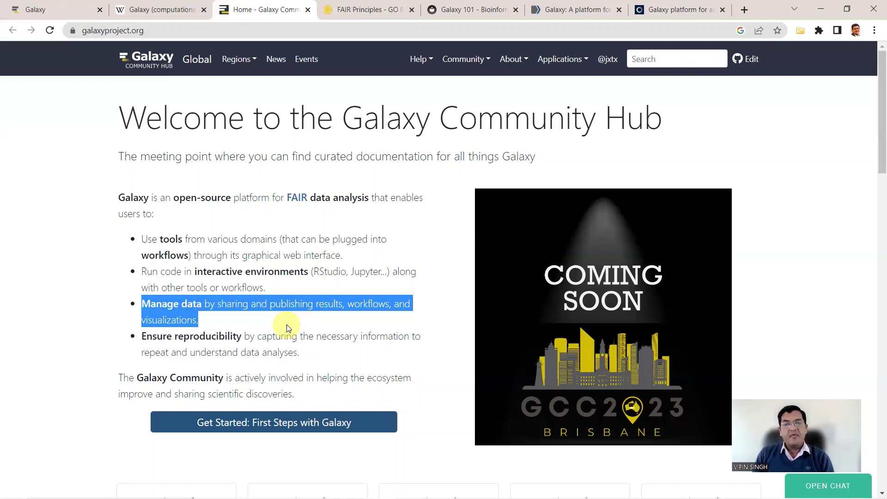
pyautogui.tripleClick(330, 344)
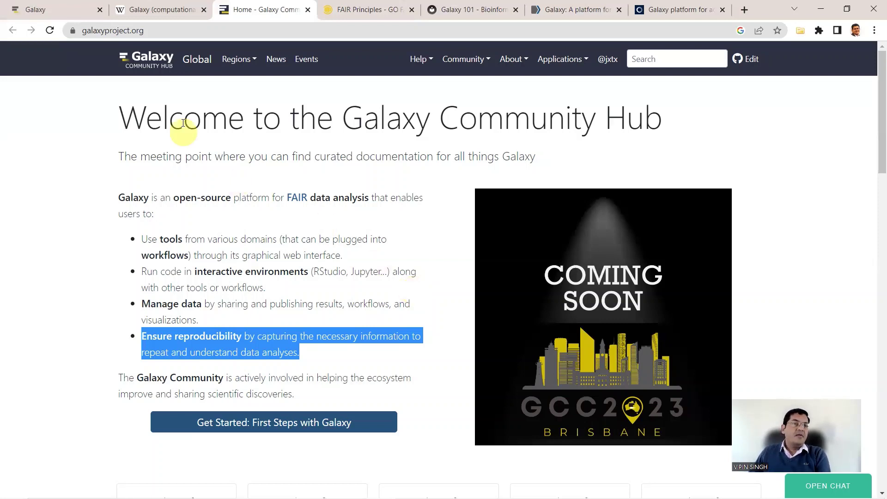
# - Go to the usegalaxy.org site and examine the datasets in the MRSA_Nanopore history
pyautogui.click(50, 6)
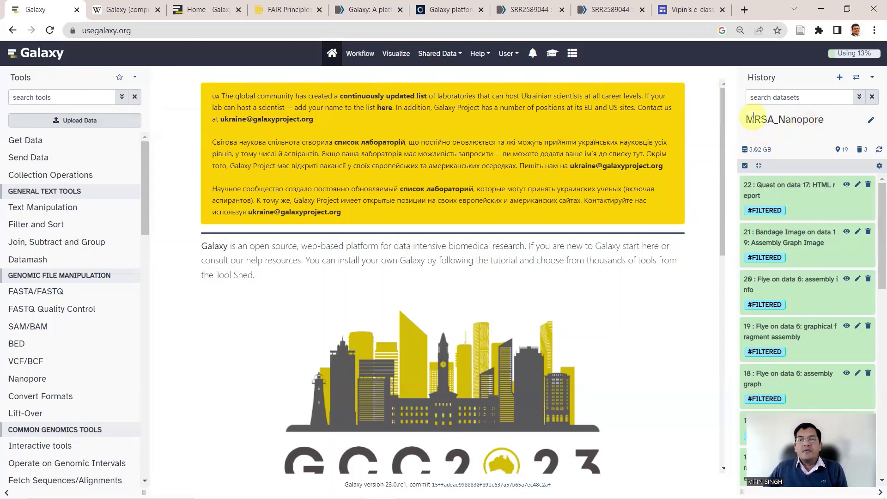
pyautogui.moveTo(747, 119); pyautogui.dragTo(826, 123)
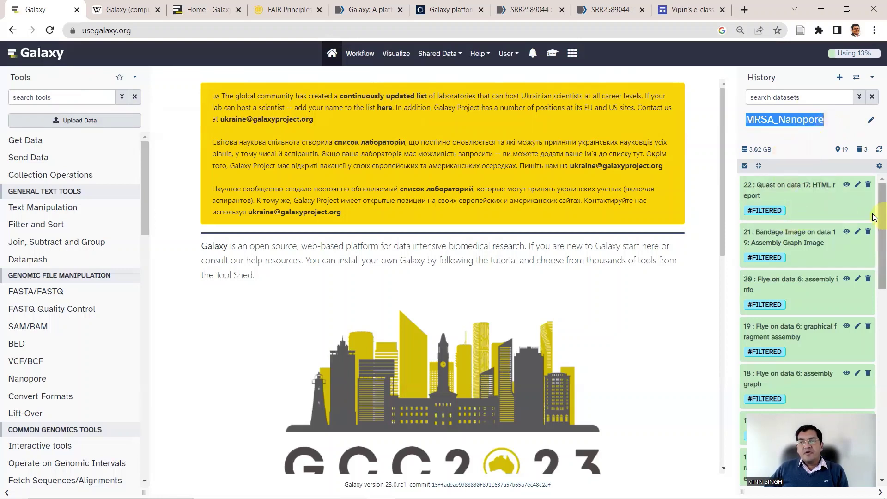
pyautogui.moveTo(873, 220); pyautogui.dragTo(883, 435)
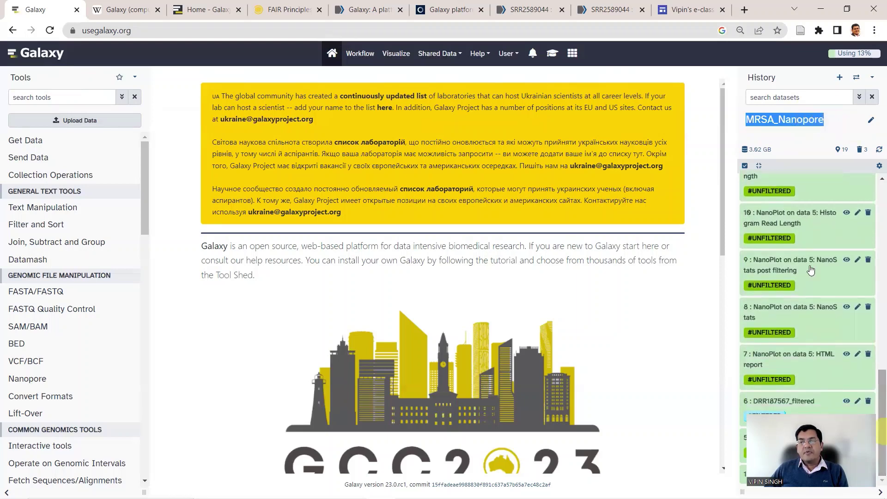
pyautogui.scroll(12, 810, 270)
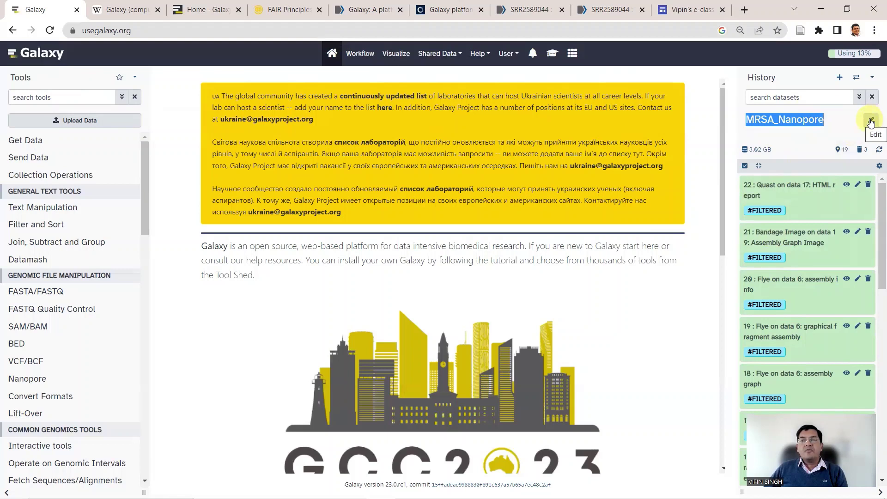
# - Create a new history and name it Galaxy_introduction
pyautogui.click(839, 79)
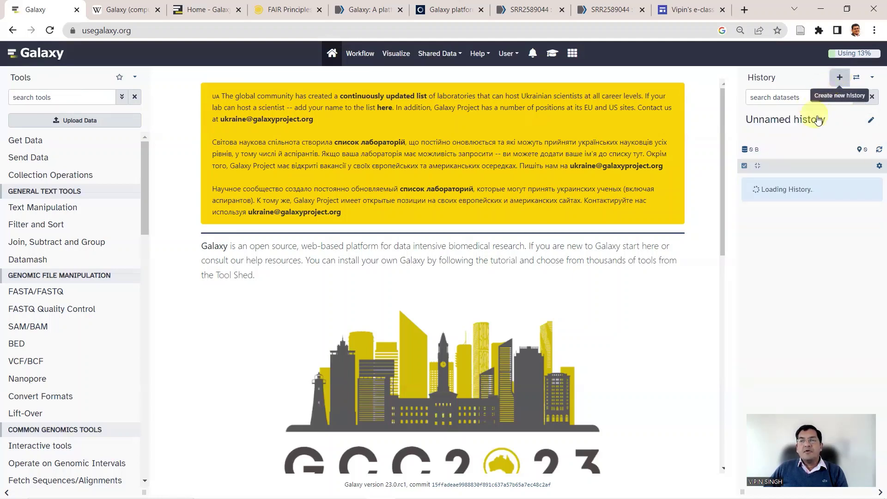
pyautogui.click(869, 121)
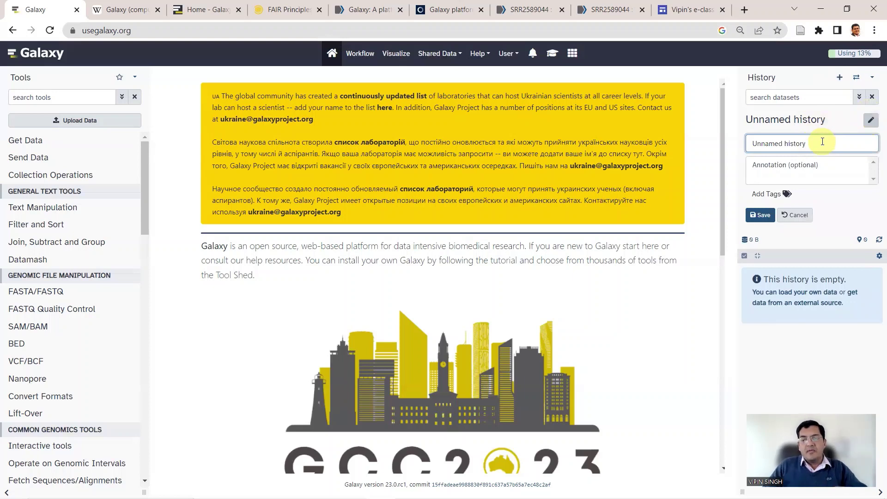
pyautogui.press('BackSpace')
pyautogui.press('BackSpace')
pyautogui.press('BackSpace')
pyautogui.press('BackSpace')
pyautogui.press('BackSpace')
pyautogui.press('BackSpace')
pyautogui.press('BackSpace')
pyautogui.press('BackSpace')
pyautogui.press('BackSpace')
pyautogui.press('BackSpace')
pyautogui.press('BackSpace')
pyautogui.press('BackSpace')
pyautogui.press('BackSpace')
pyautogui.press('BackSpace')
pyautogui.press('BackSpace')
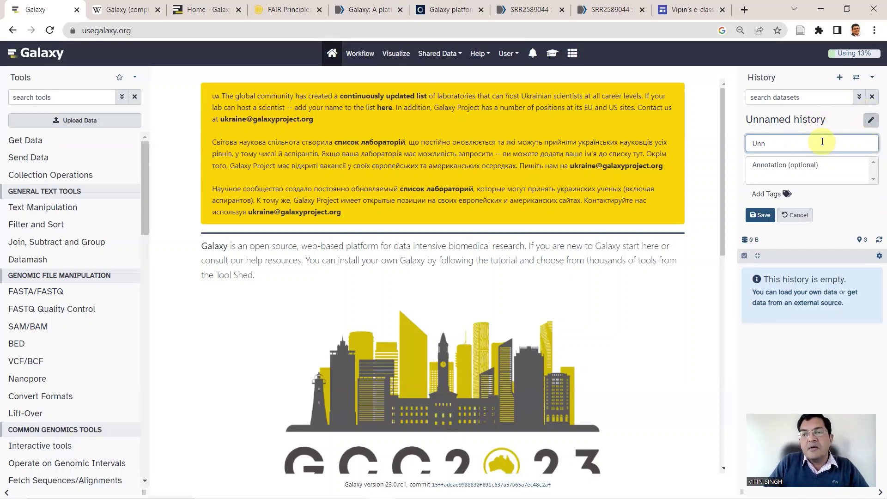
pyautogui.write('G')
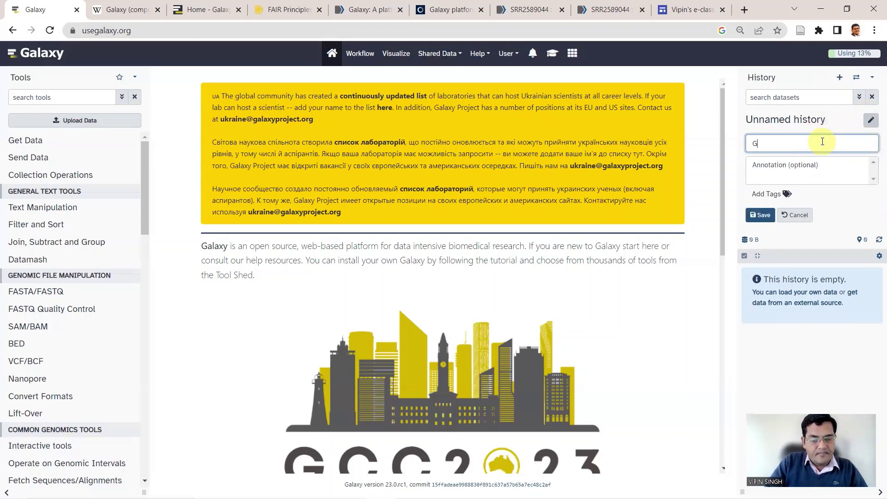
pyautogui.write('alax')
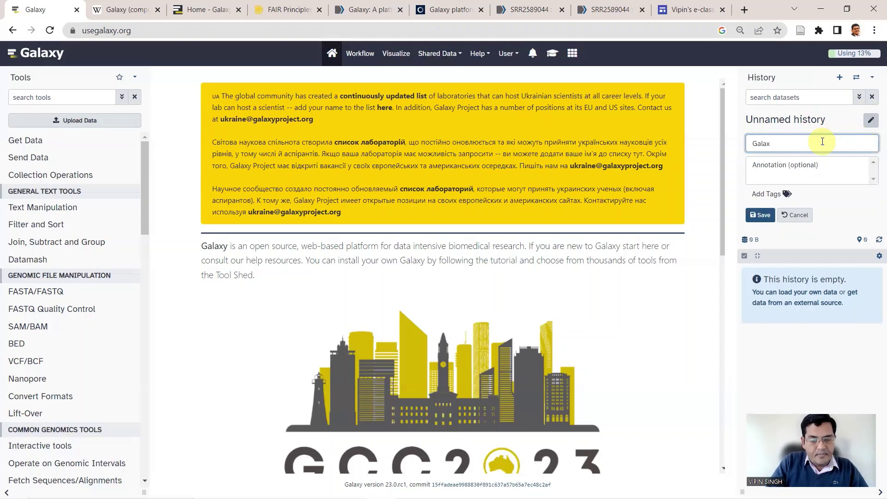
pyautogui.write('y_')
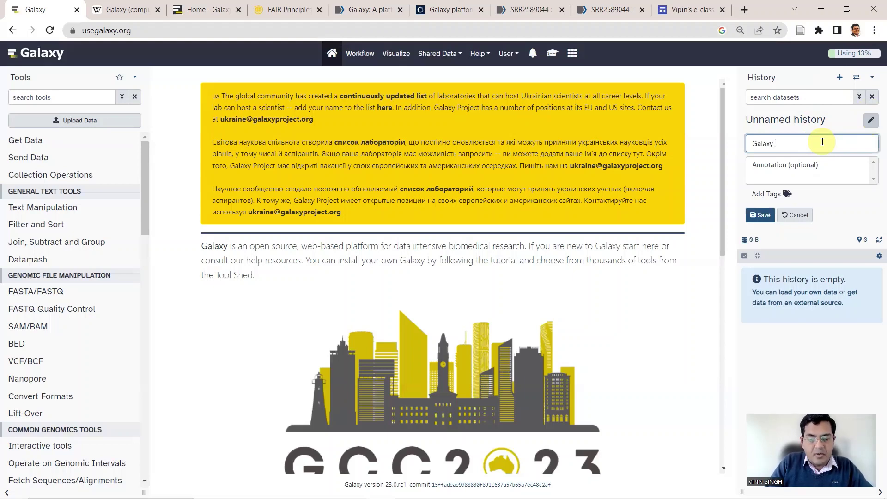
pyautogui.write('intr')
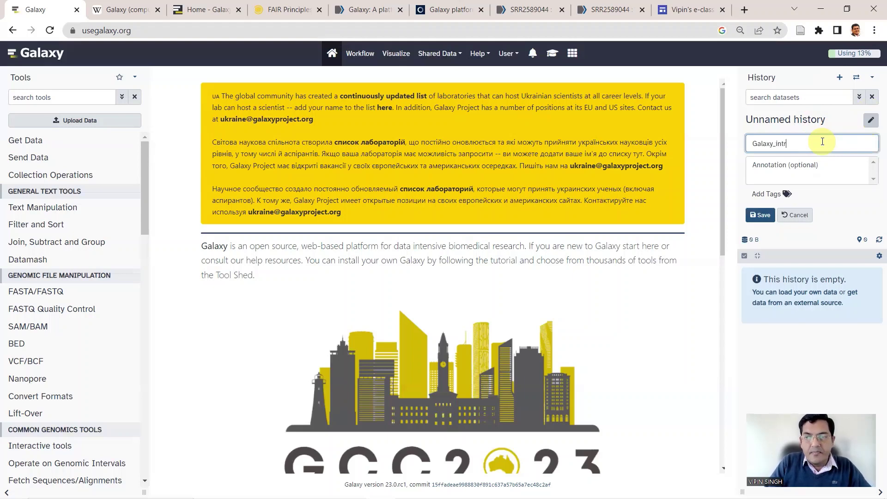
pyautogui.write('o')
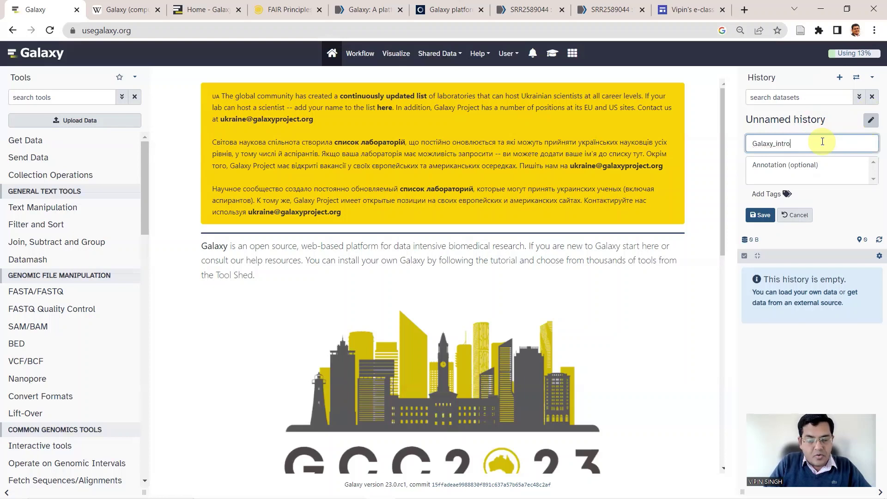
pyautogui.write('duction')
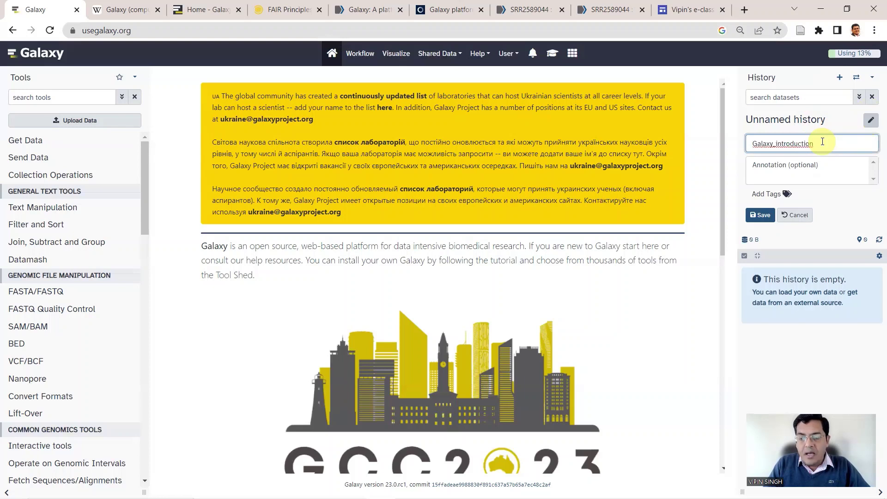
pyautogui.press('Return')
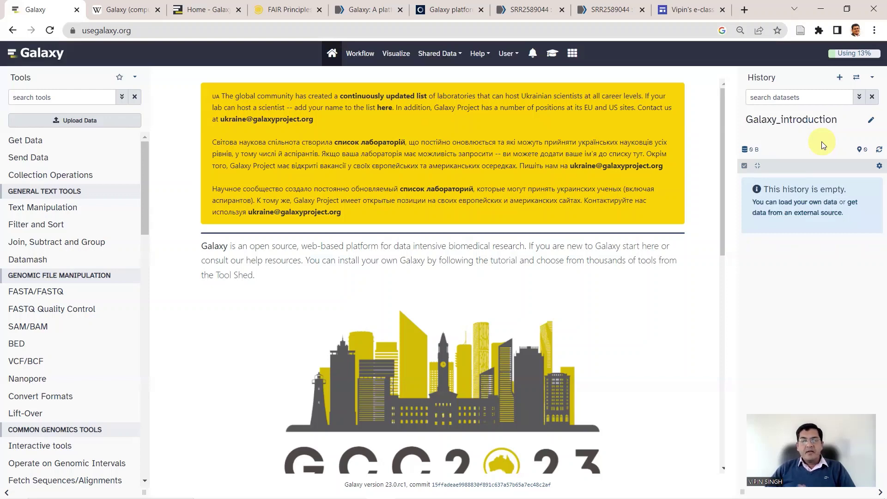
# - Upload the local files SRR2589044_1 and SRR2589044_2 from the untrimmed_fastq folder to the history, keeping type auto-detection, and close the upload dialog
pyautogui.click(41, 143)
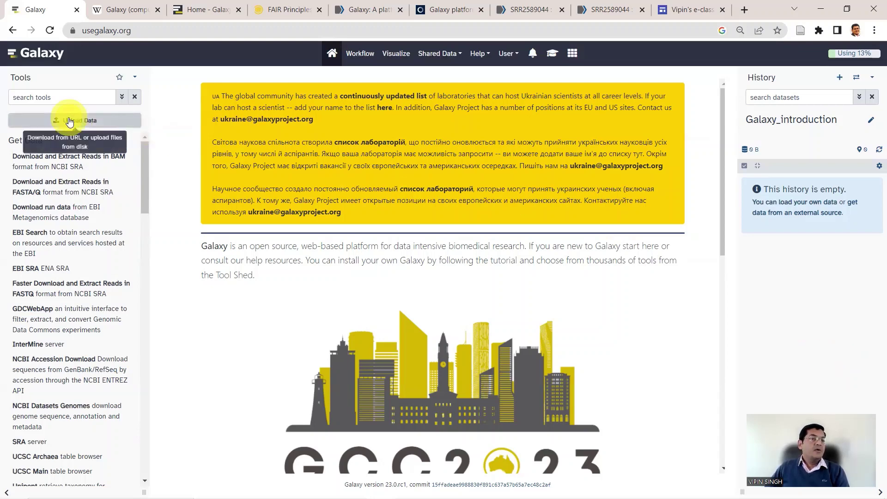
pyautogui.click(69, 121)
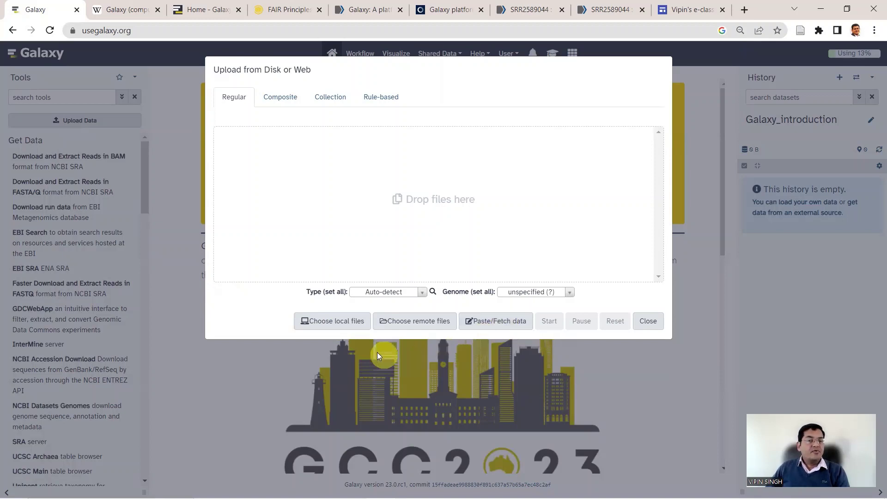
pyautogui.click(350, 326)
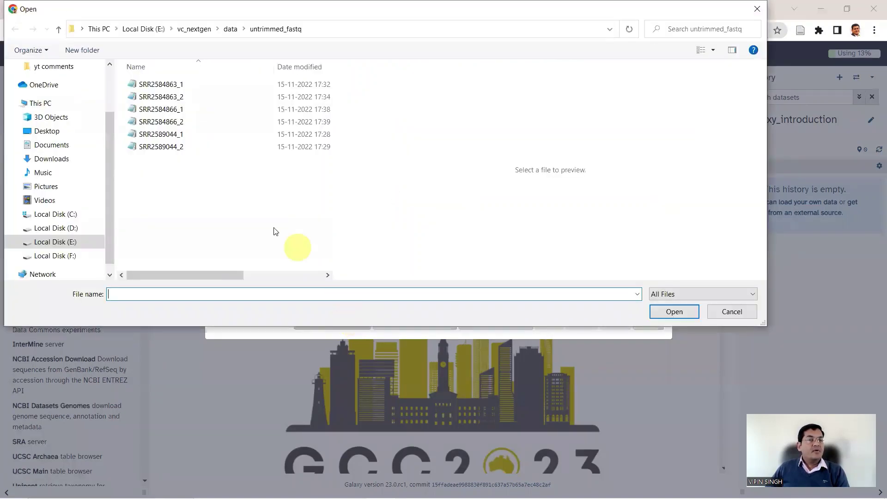
pyautogui.click(160, 136)
pyautogui.keyDown('shift'); pyautogui.click(156, 151); pyautogui.keyUp('shift')
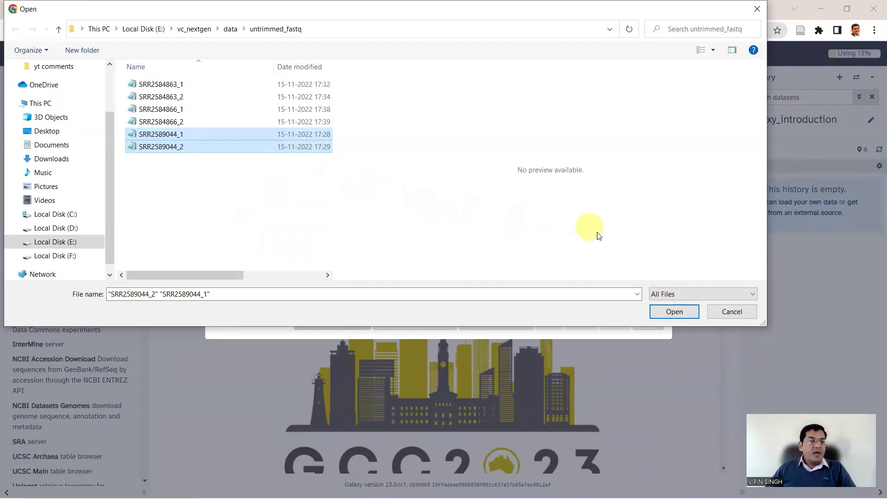
pyautogui.click(675, 313)
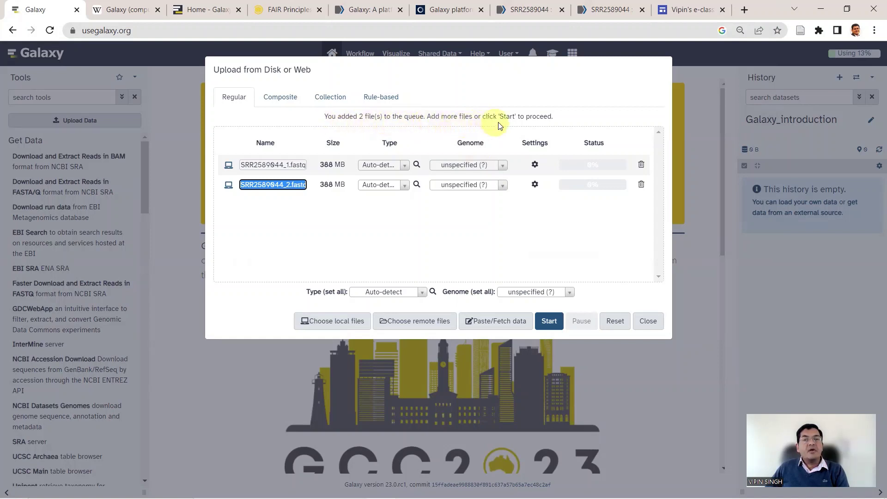
pyautogui.click(560, 327)
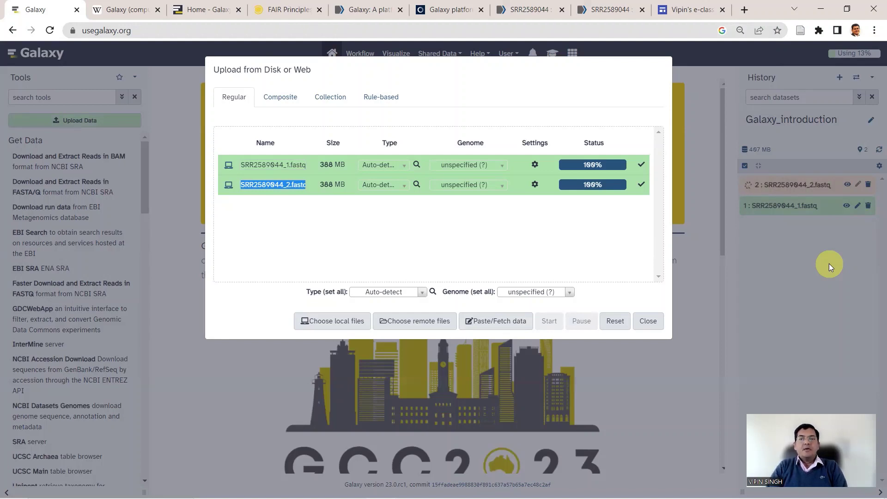
pyautogui.click(648, 322)
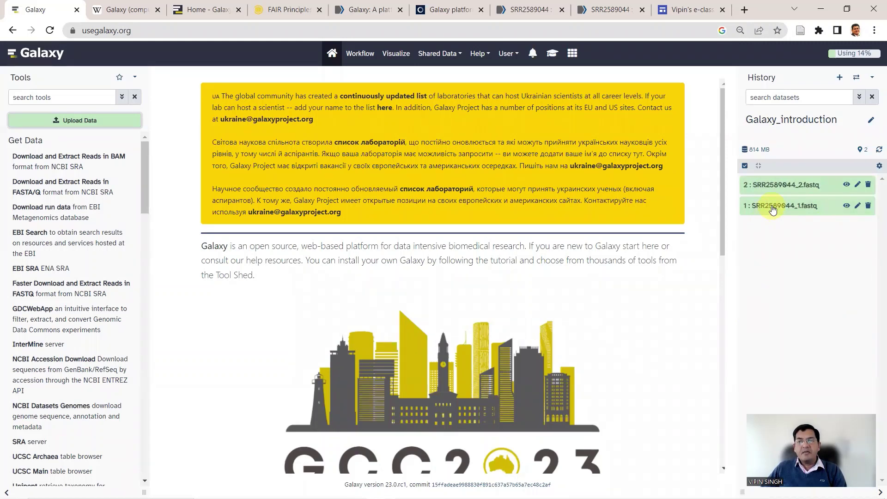
# - Expand SRR2589044_1.fastq and SRR2589044_2.fastq in the history and examine their format, size and sequence previews
pyautogui.click(773, 210)
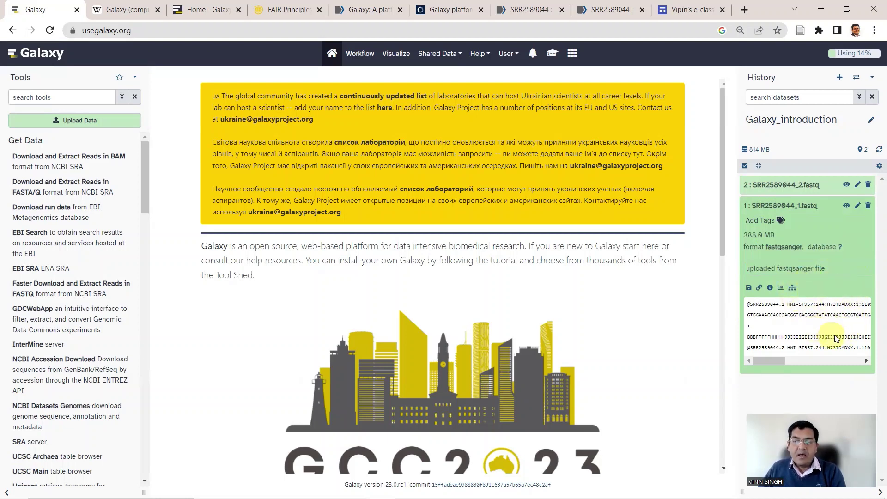
pyautogui.moveTo(773, 362)
pyautogui.mouseDown()
pyautogui.moveTo(860, 368)
pyautogui.moveTo(761, 361)
pyautogui.mouseUp()
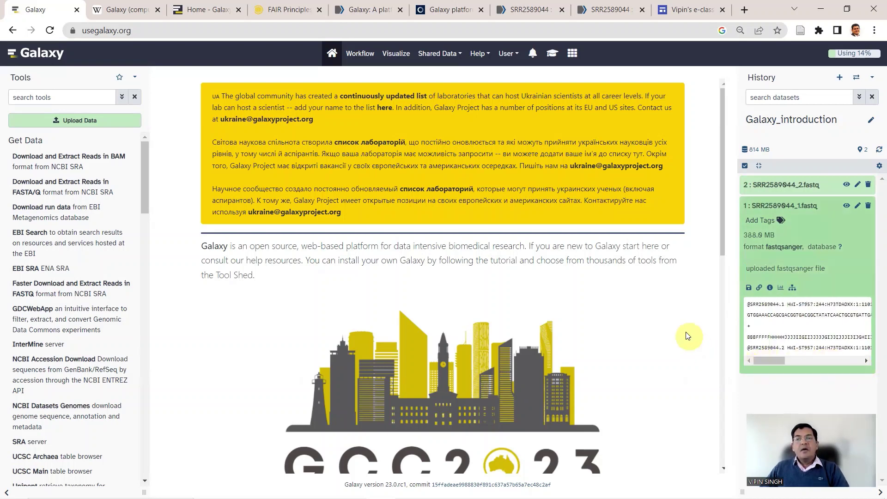
pyautogui.click(770, 185)
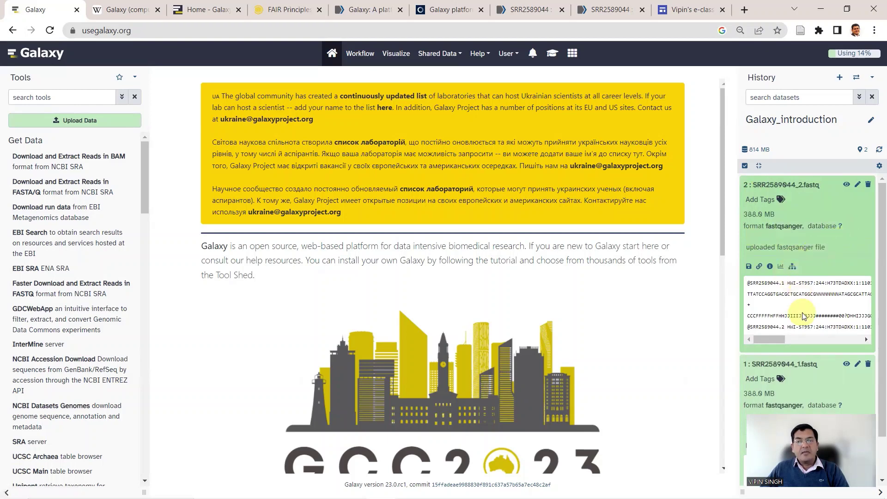
pyautogui.scroll(-1, 803, 313)
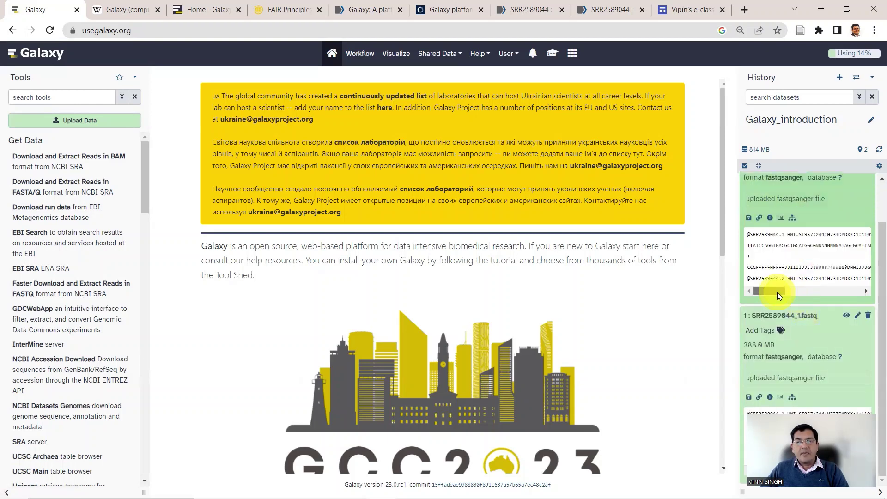
pyautogui.moveTo(777, 292); pyautogui.dragTo(865, 288)
pyautogui.scroll(1, 769, 241)
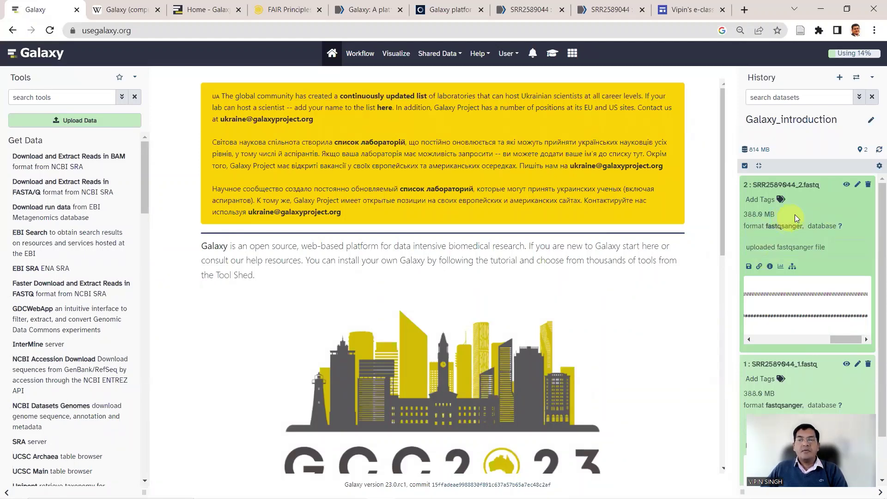
# - View the full contents of SRR2589044_2.fastq and examine its reads, highlighting the first read's quality line
pyautogui.click(846, 186)
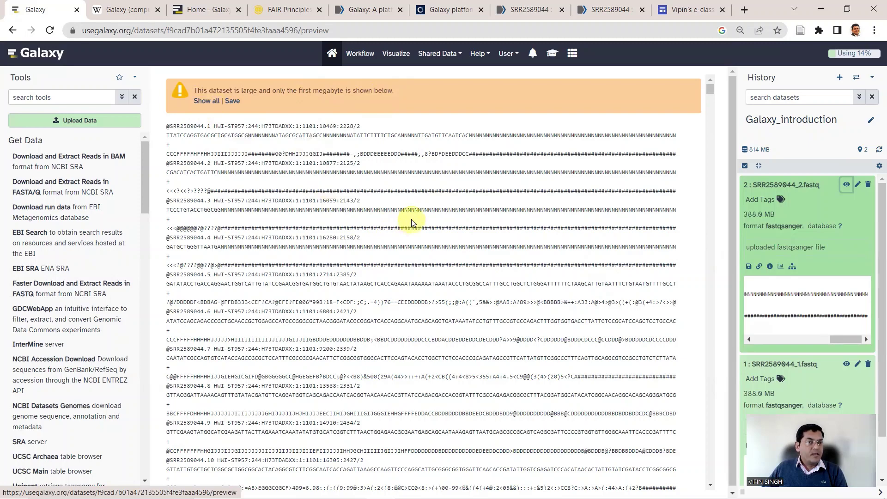
pyautogui.scroll(-8, 411, 220)
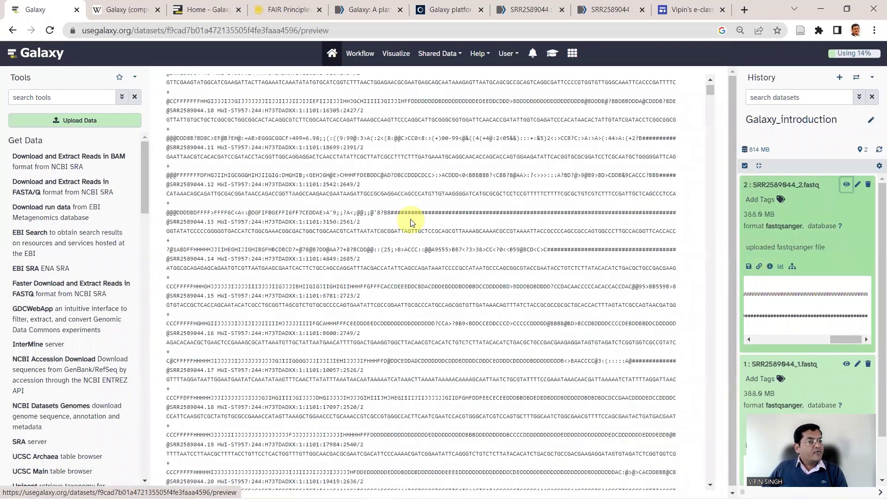
pyautogui.scroll(-14, 411, 223)
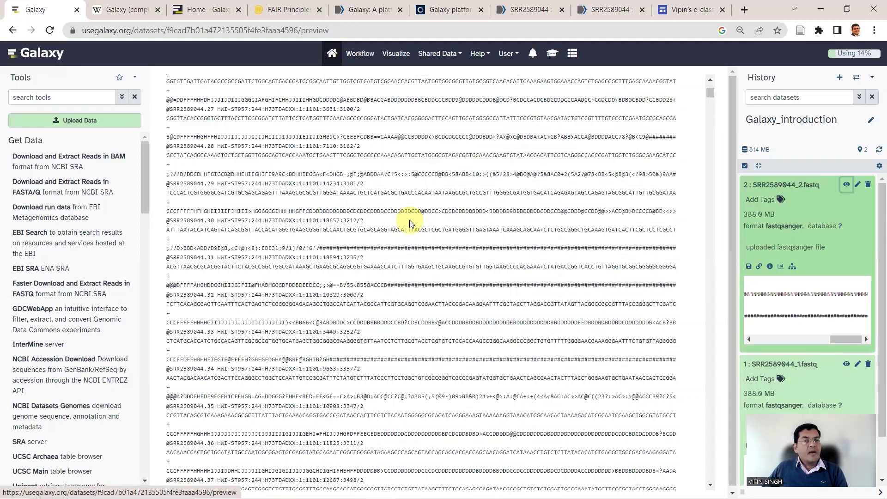
pyautogui.scroll(20, 406, 211)
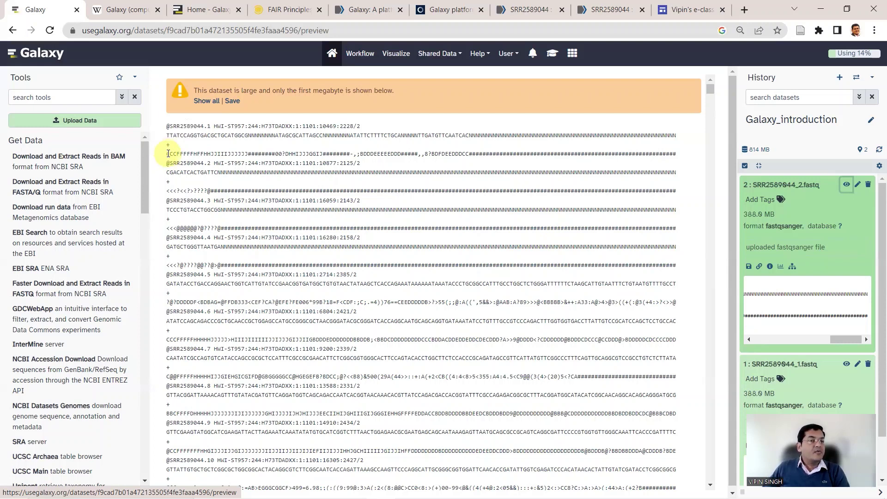
pyautogui.tripleClick(169, 155)
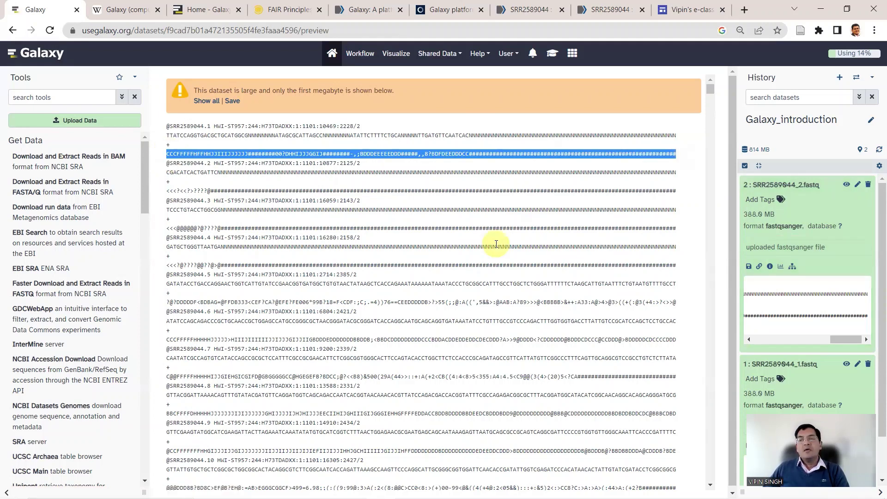
pyautogui.scroll(-9, 498, 243)
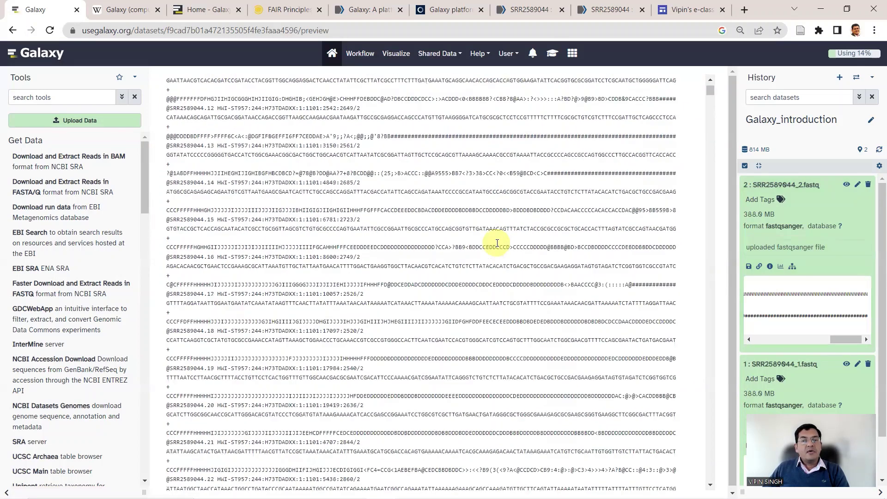
pyautogui.scroll(-6, 497, 244)
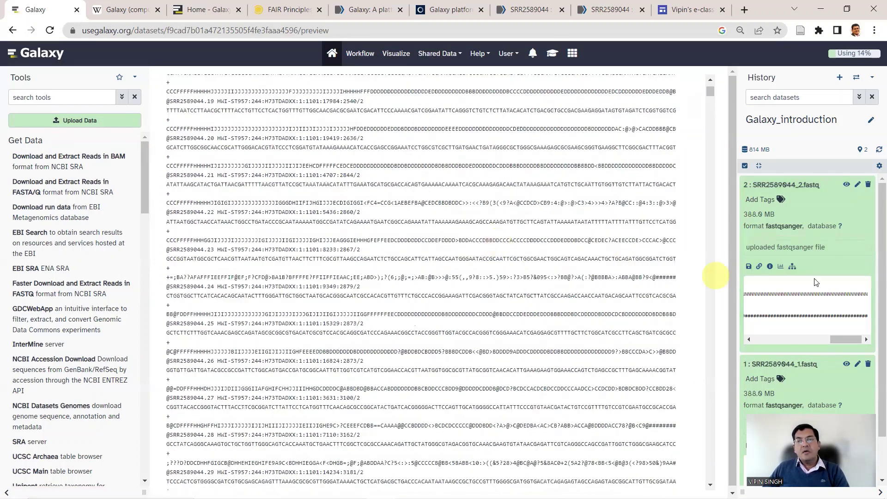
# - Open the attribute editor for SRR2589044_2.fastq and review its attributes, conversion and permission settings
pyautogui.click(858, 185)
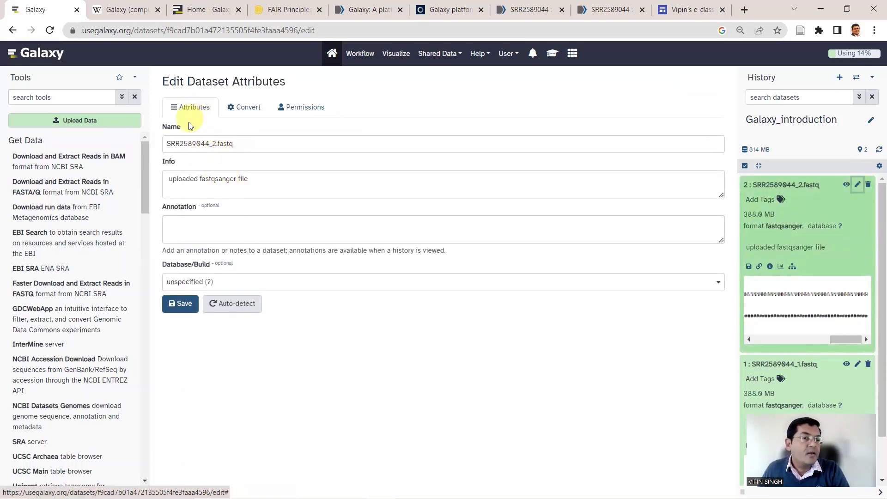
pyautogui.click(247, 110)
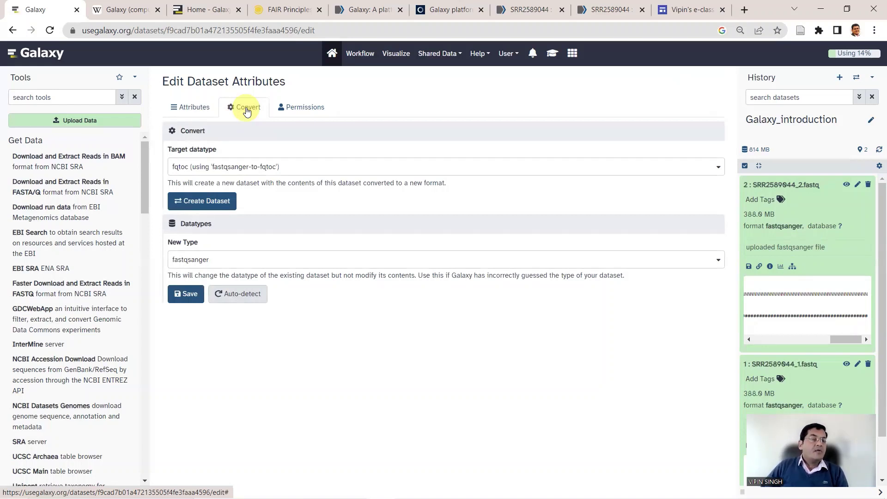
pyautogui.click(300, 110)
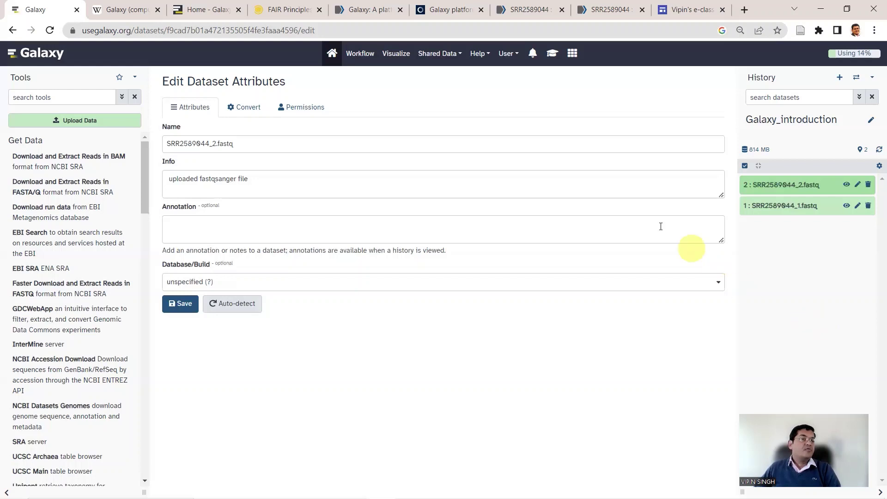
# - Search the available tools for FLYE, and replace the search with STAR
pyautogui.click(42, 97)
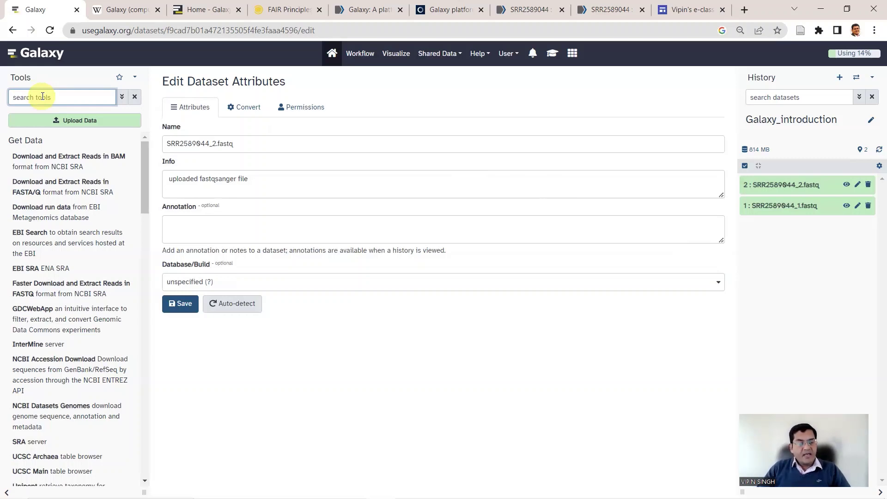
pyautogui.write('FLYE')
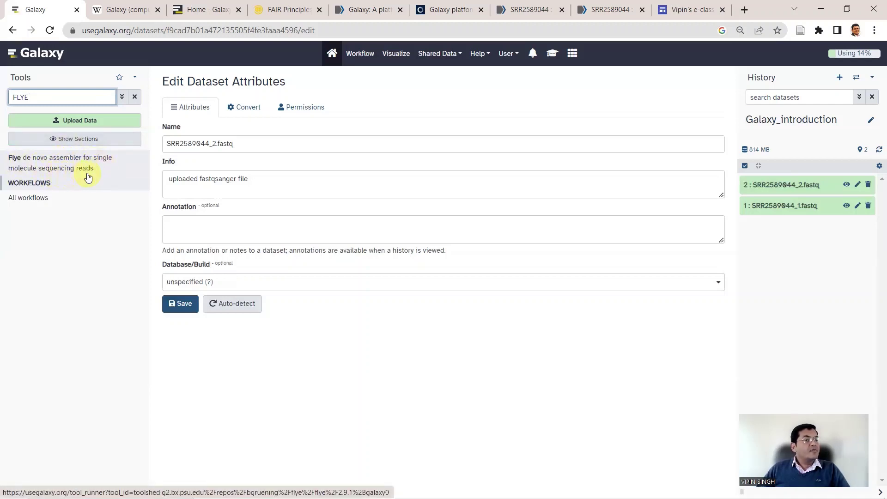
pyautogui.doubleClick(34, 97)
pyautogui.write('FL')
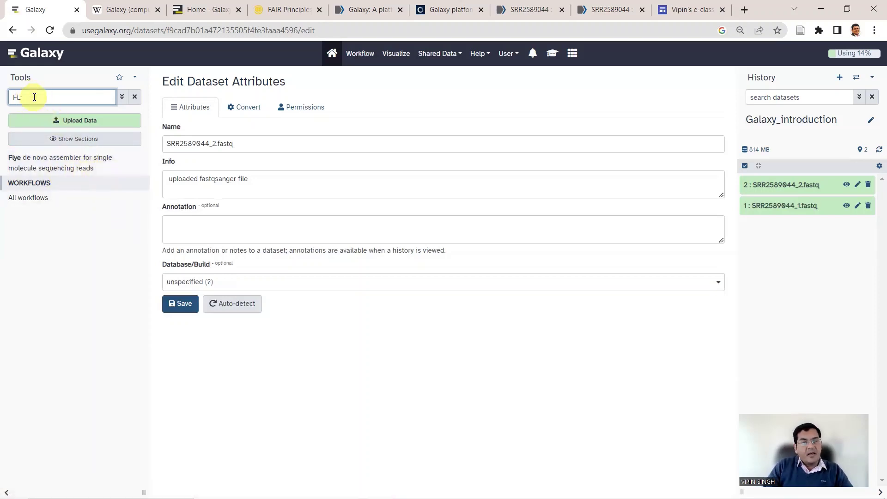
pyautogui.press('BackSpace')
pyautogui.write('STAT')
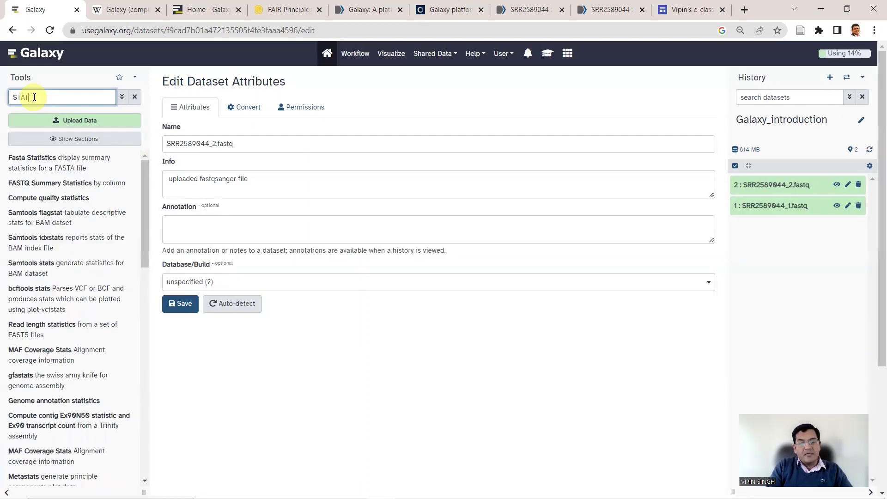
pyautogui.press('BackSpace')
pyautogui.write('R')
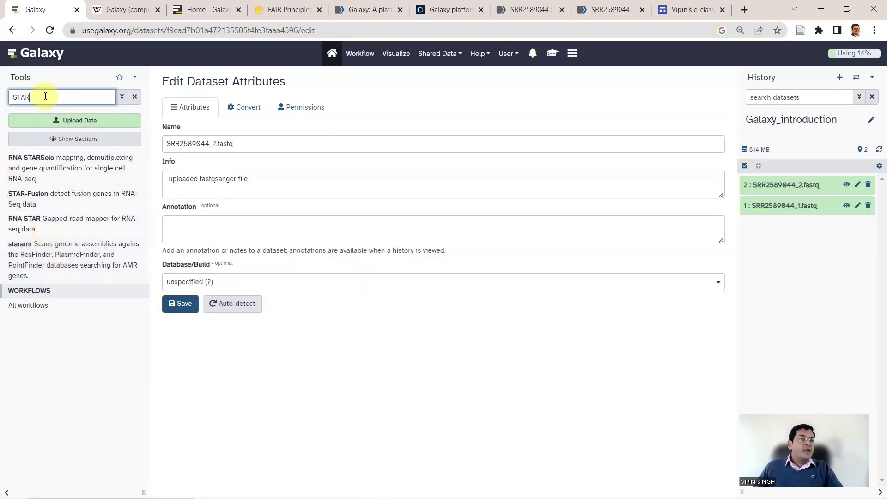
# - Search the available tools for Assembly and look through the matching tools
pyautogui.press('BackSpace')
pyautogui.press('BackSpace')
pyautogui.press('BackSpace')
pyautogui.press('BackSpace')
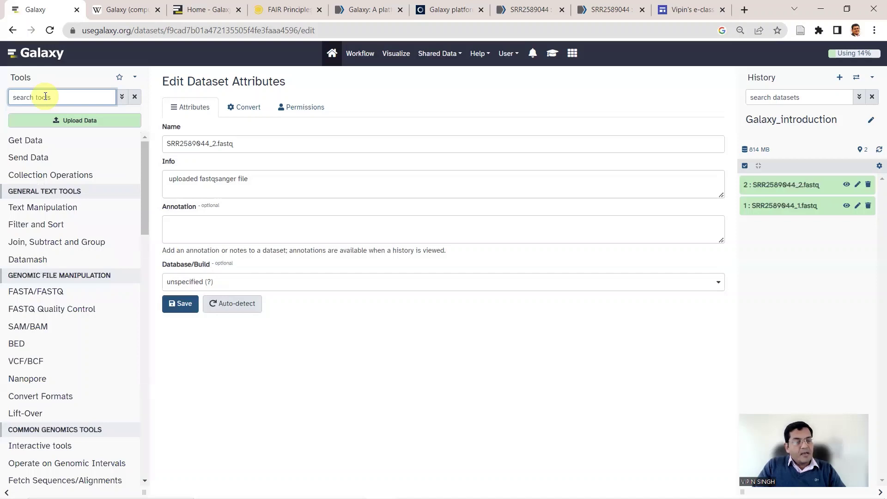
pyautogui.write('Assem')
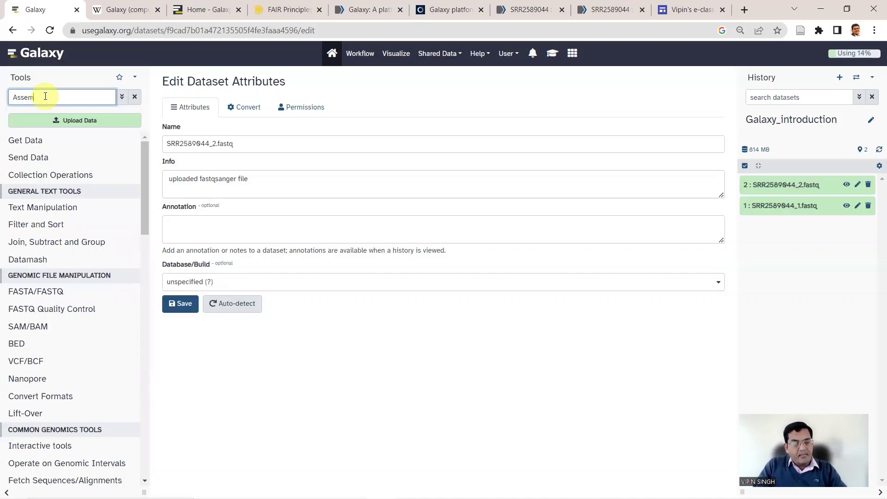
pyautogui.write('bly')
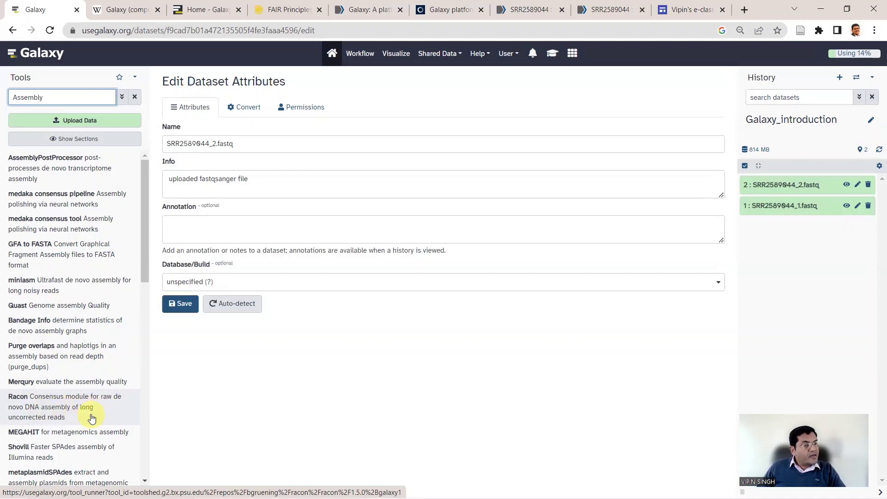
pyautogui.scroll(-15, 92, 417)
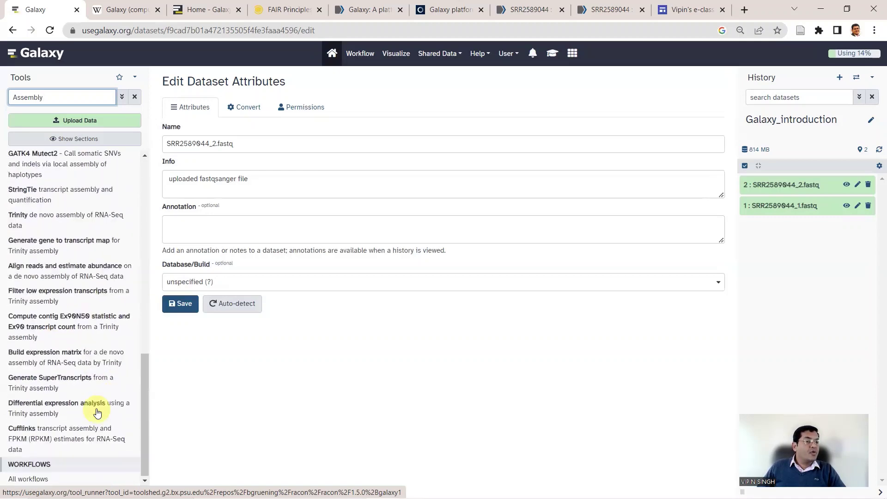
pyautogui.scroll(15, 97, 413)
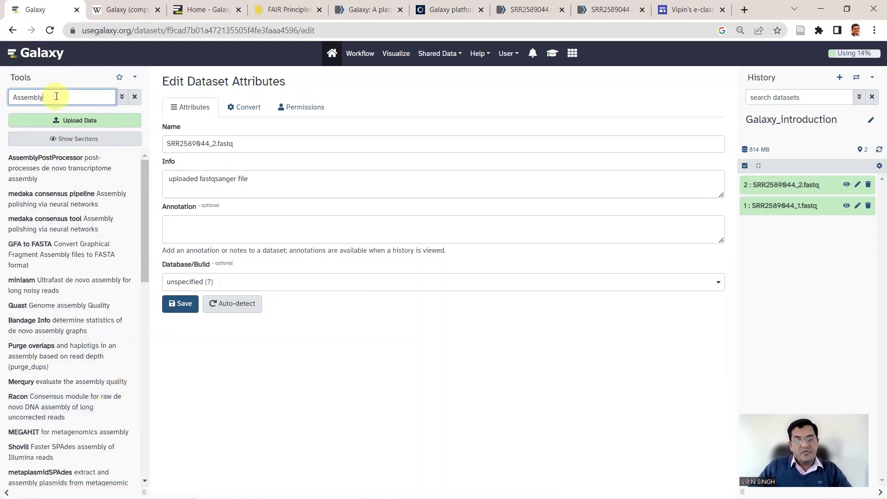
# - Search the tools for FASTQC and open the FastQC Read Quality reports tool
pyautogui.press('BackSpace')
pyautogui.press('BackSpace')
pyautogui.press('BackSpace')
pyautogui.press('BackSpace')
pyautogui.press('BackSpace')
pyautogui.press('BackSpace')
pyautogui.press('BackSpace')
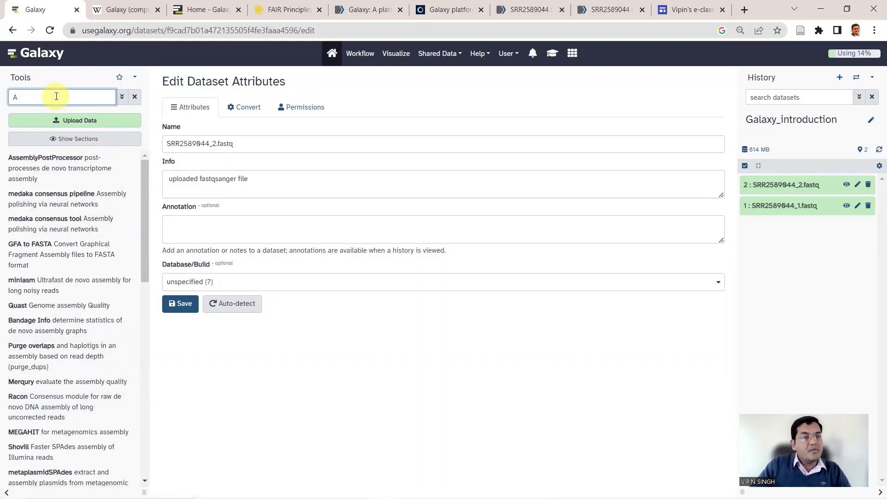
pyautogui.press('BackSpace')
pyautogui.write('FAST')
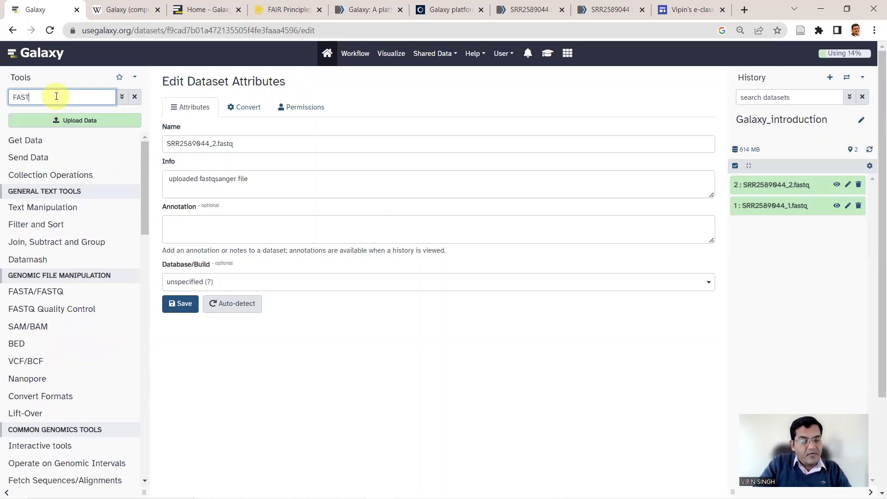
pyautogui.write('QC')
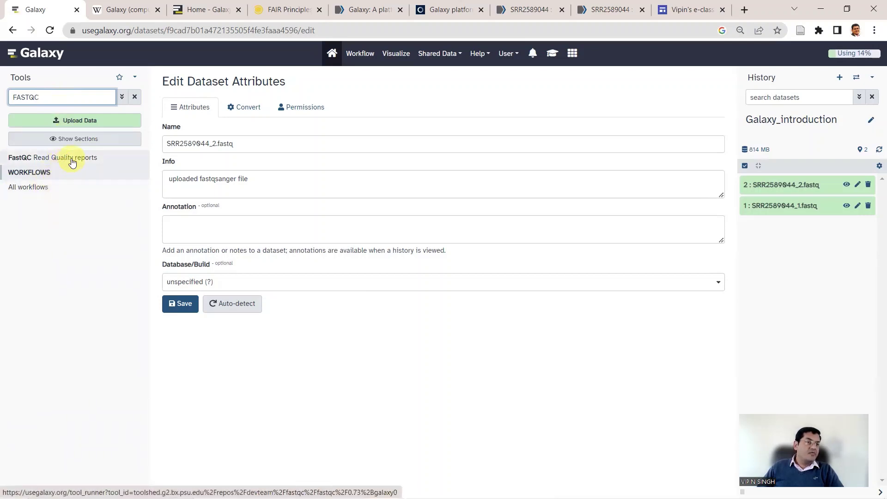
pyautogui.click(72, 159)
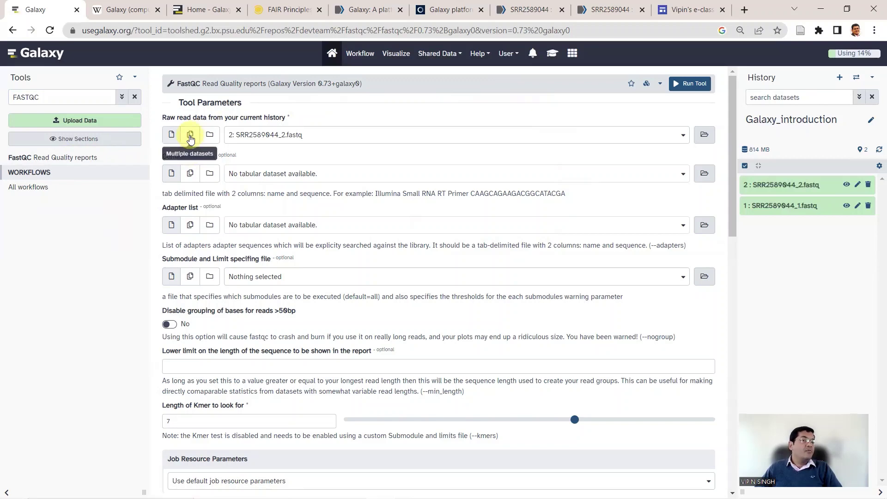
# - Run FastQC in batch mode on SRR2589044_2.fastq and SRR2589044_1.fastq together, keeping the other parameters at their defaults
pyautogui.click(190, 137)
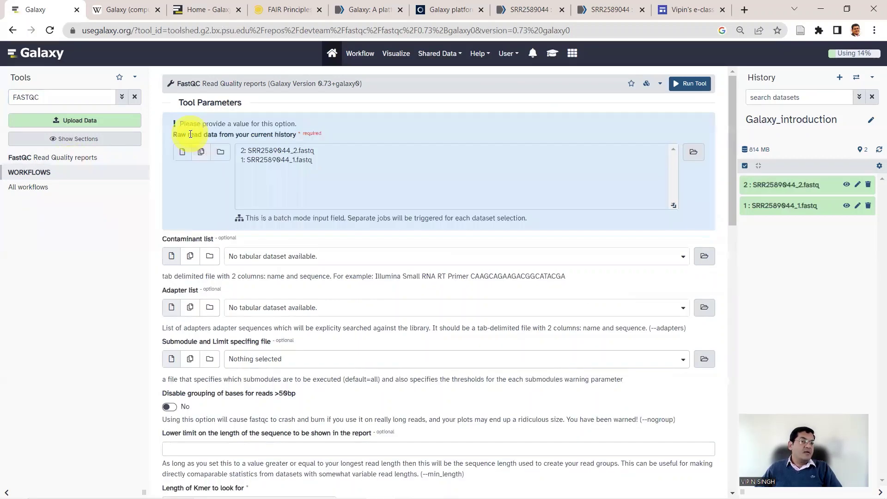
pyautogui.click(310, 152)
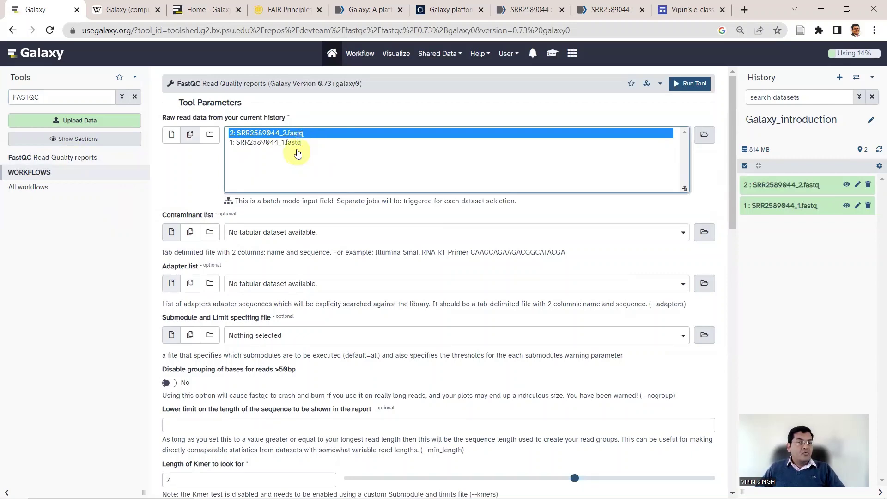
pyautogui.keyDown('ctrl'); pyautogui.click(301, 147); pyautogui.keyUp('ctrl')
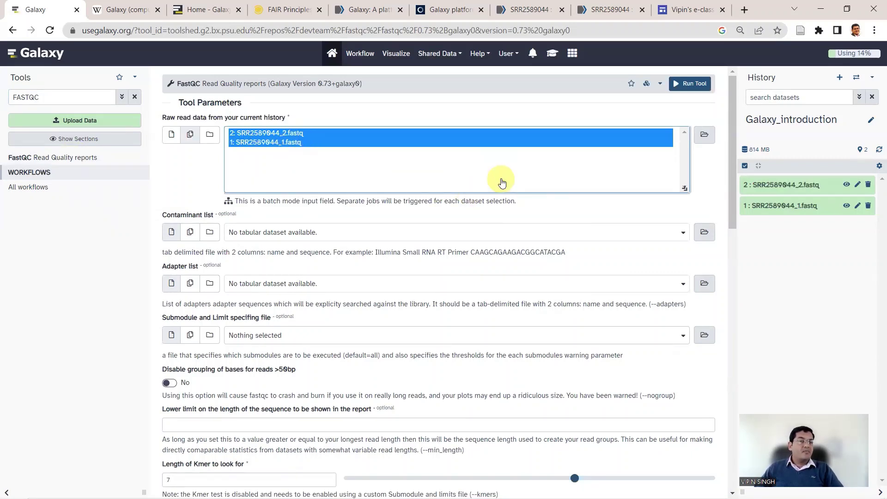
pyautogui.scroll(-8, 393, 240)
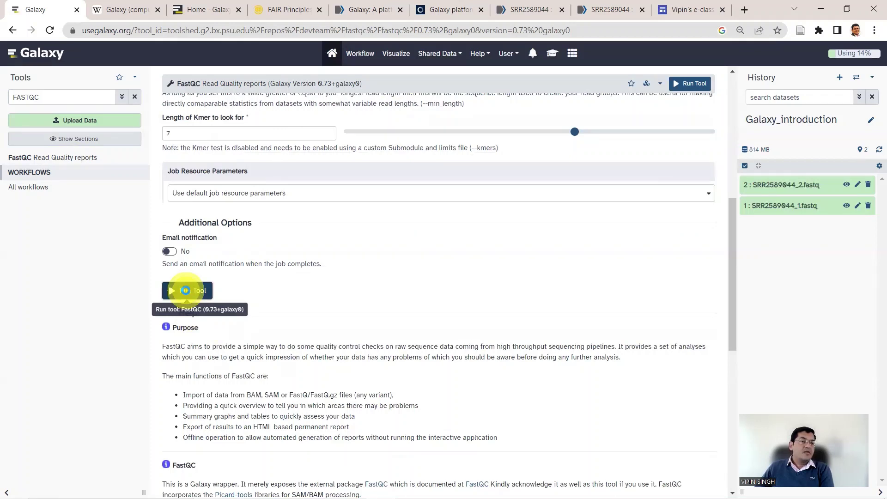
pyautogui.click(187, 292)
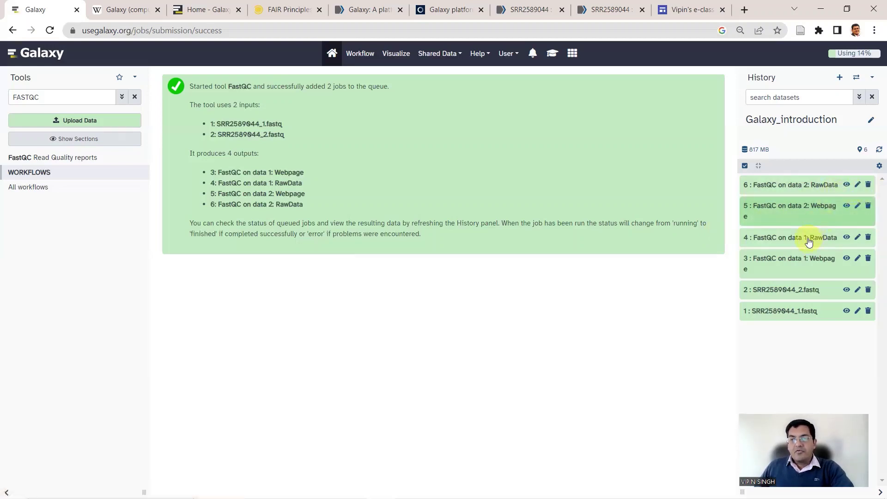
# - View the FastQC RawData output for data 1 and read through its basic statistics, per base and per tile sequence quality values
pyautogui.click(848, 238)
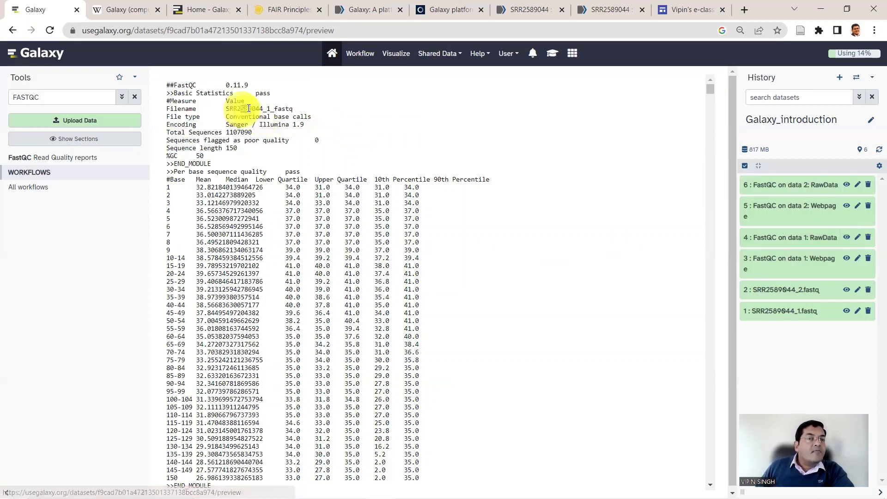
pyautogui.moveTo(240, 110); pyautogui.dragTo(297, 113)
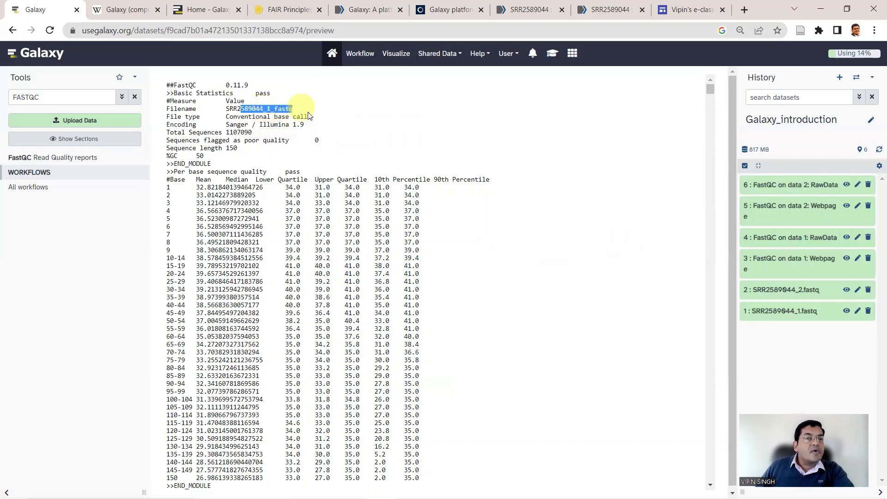
pyautogui.click(350, 134)
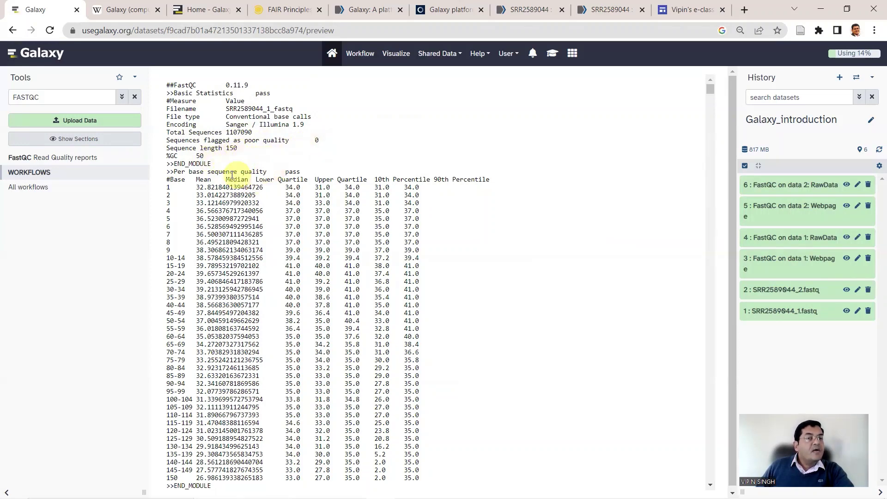
pyautogui.scroll(-1, 265, 179)
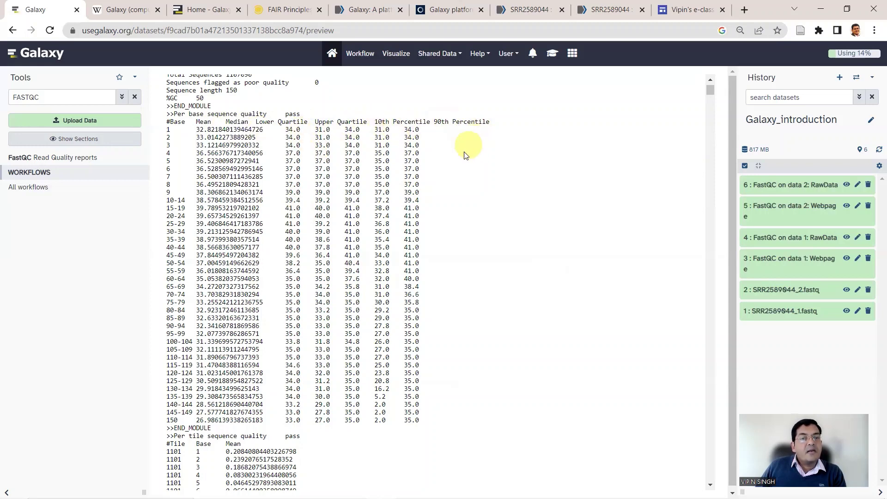
pyautogui.scroll(-4, 456, 214)
pyautogui.scroll(-4, 458, 216)
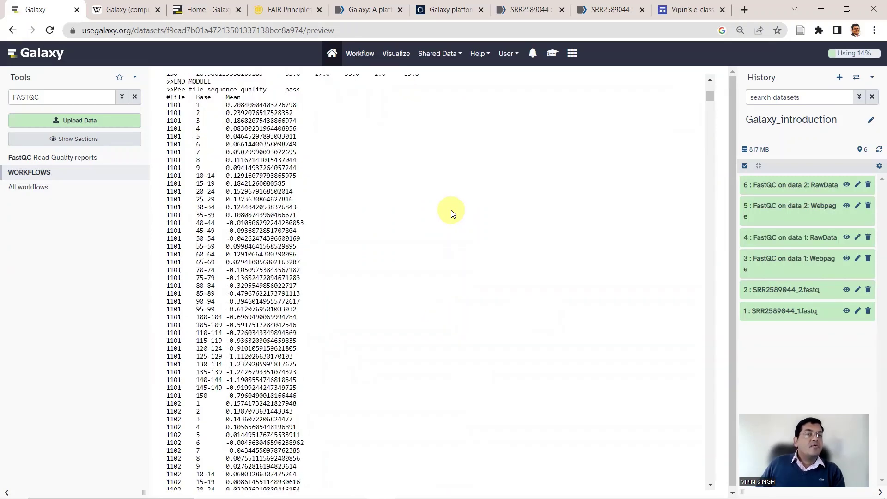
pyautogui.scroll(-20, 451, 213)
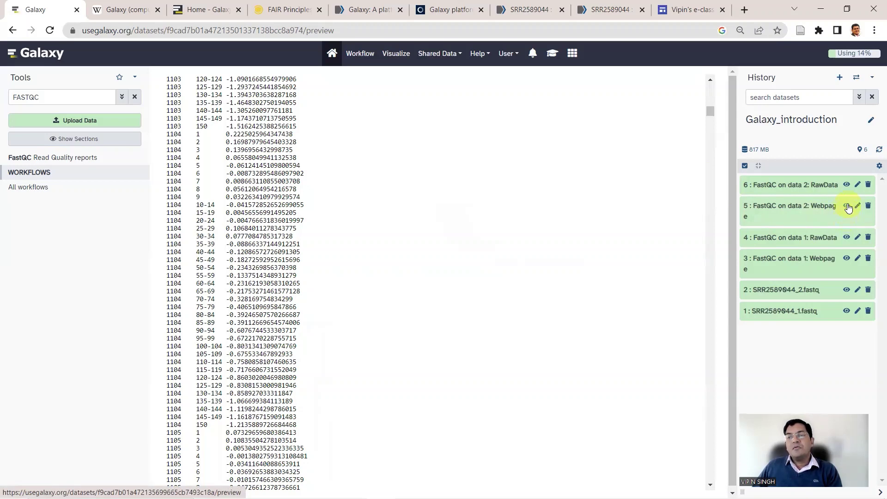
# - View the FastQC Webpage report for data 2 and examine its per base sequence quality and per sequence quality score plots
pyautogui.click(848, 208)
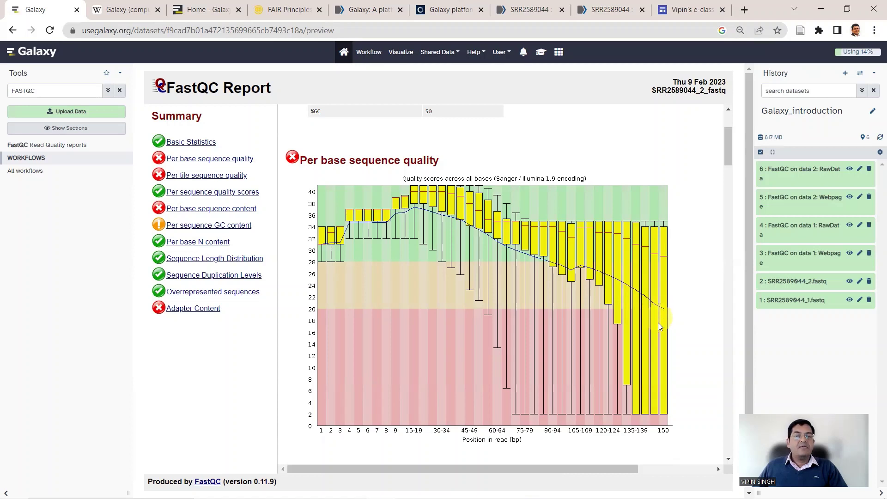
pyautogui.scroll(-3, 657, 325)
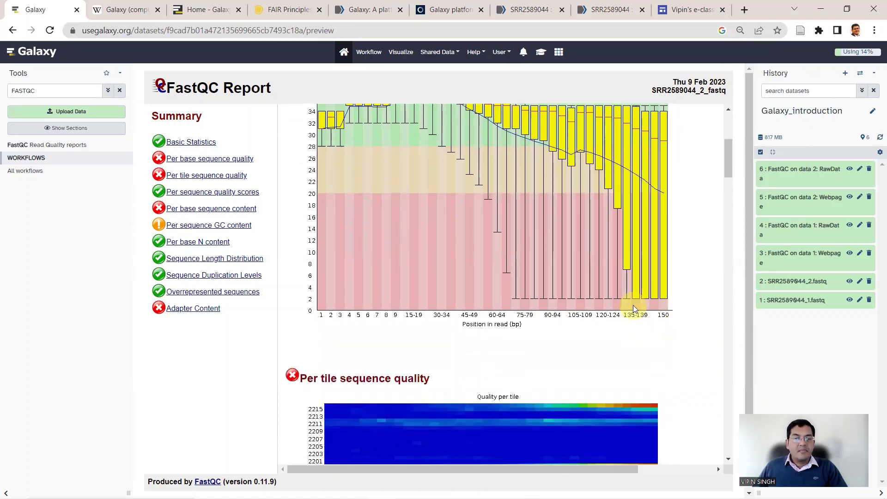
pyautogui.scroll(3, 633, 305)
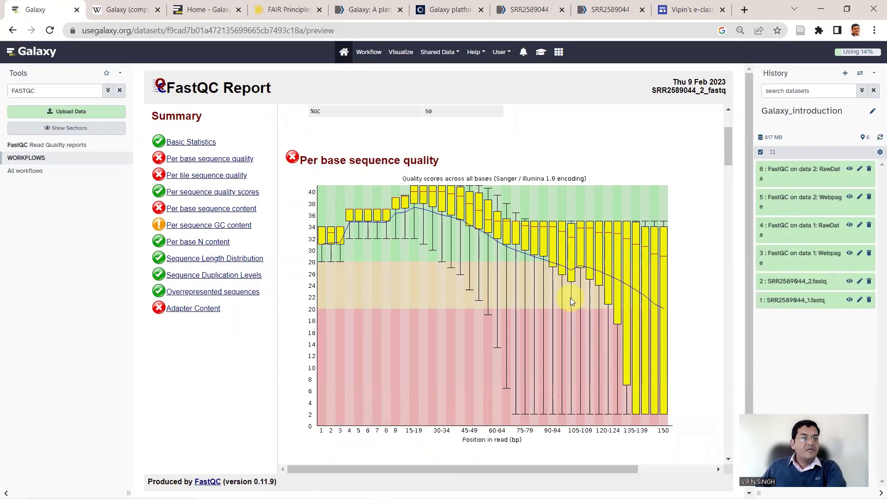
pyautogui.scroll(-12, 571, 298)
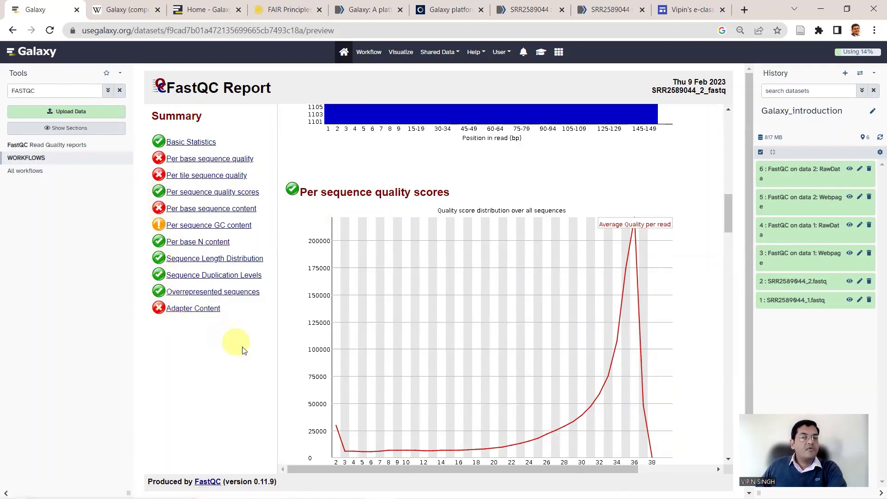
pyautogui.scroll(-1, 466, 339)
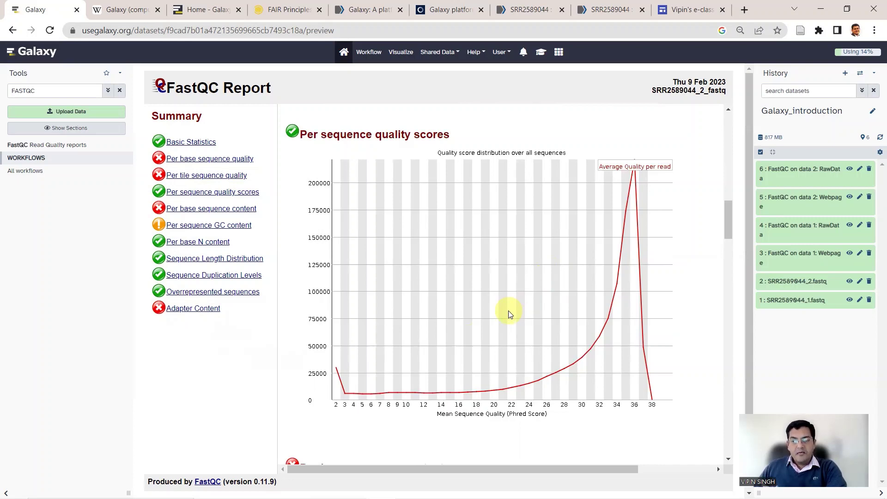
pyautogui.scroll(15, 490, 305)
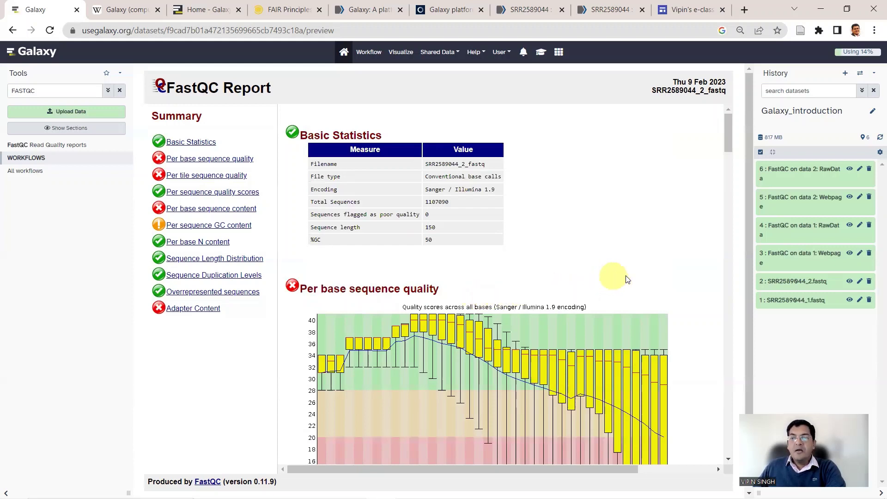
# - View the FastQC Webpage report for data 1 and examine its per base sequence quality and adapter content plots
pyautogui.click(850, 253)
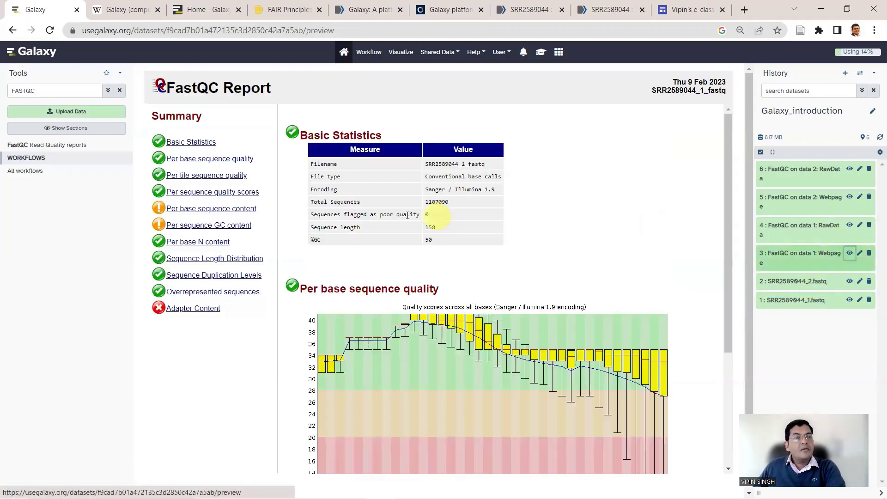
pyautogui.scroll(-2, 588, 241)
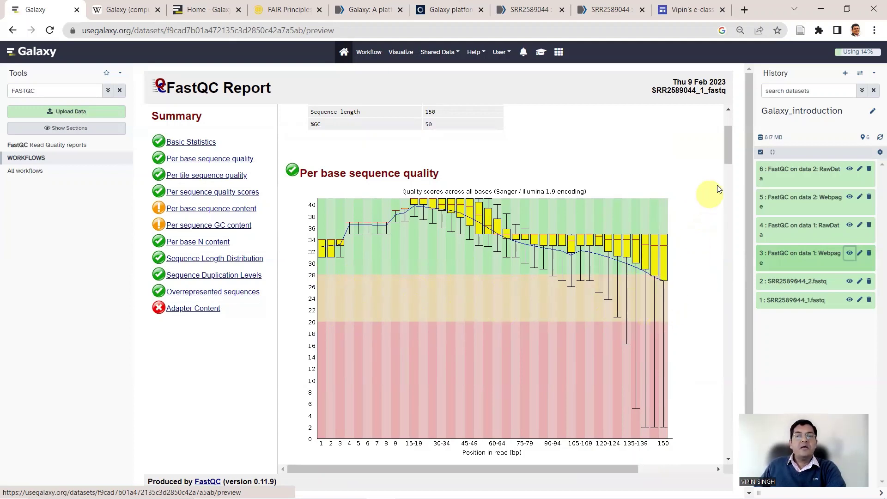
pyautogui.moveTo(730, 159); pyautogui.dragTo(749, 458)
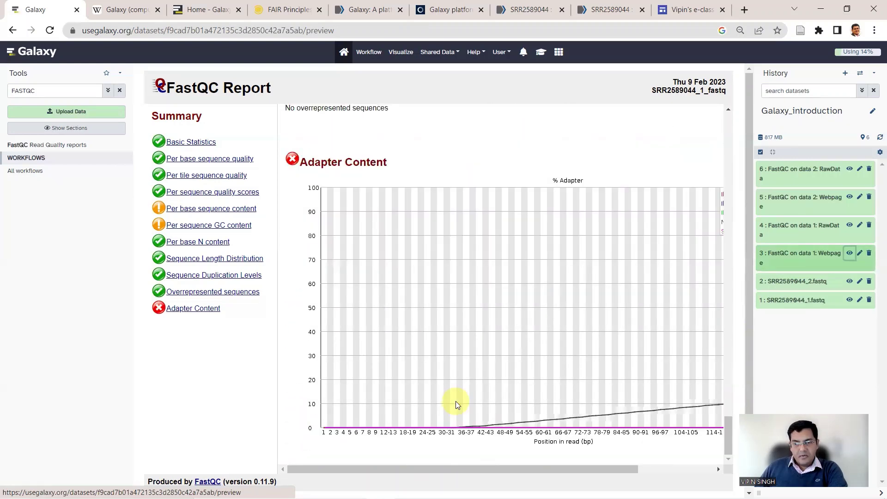